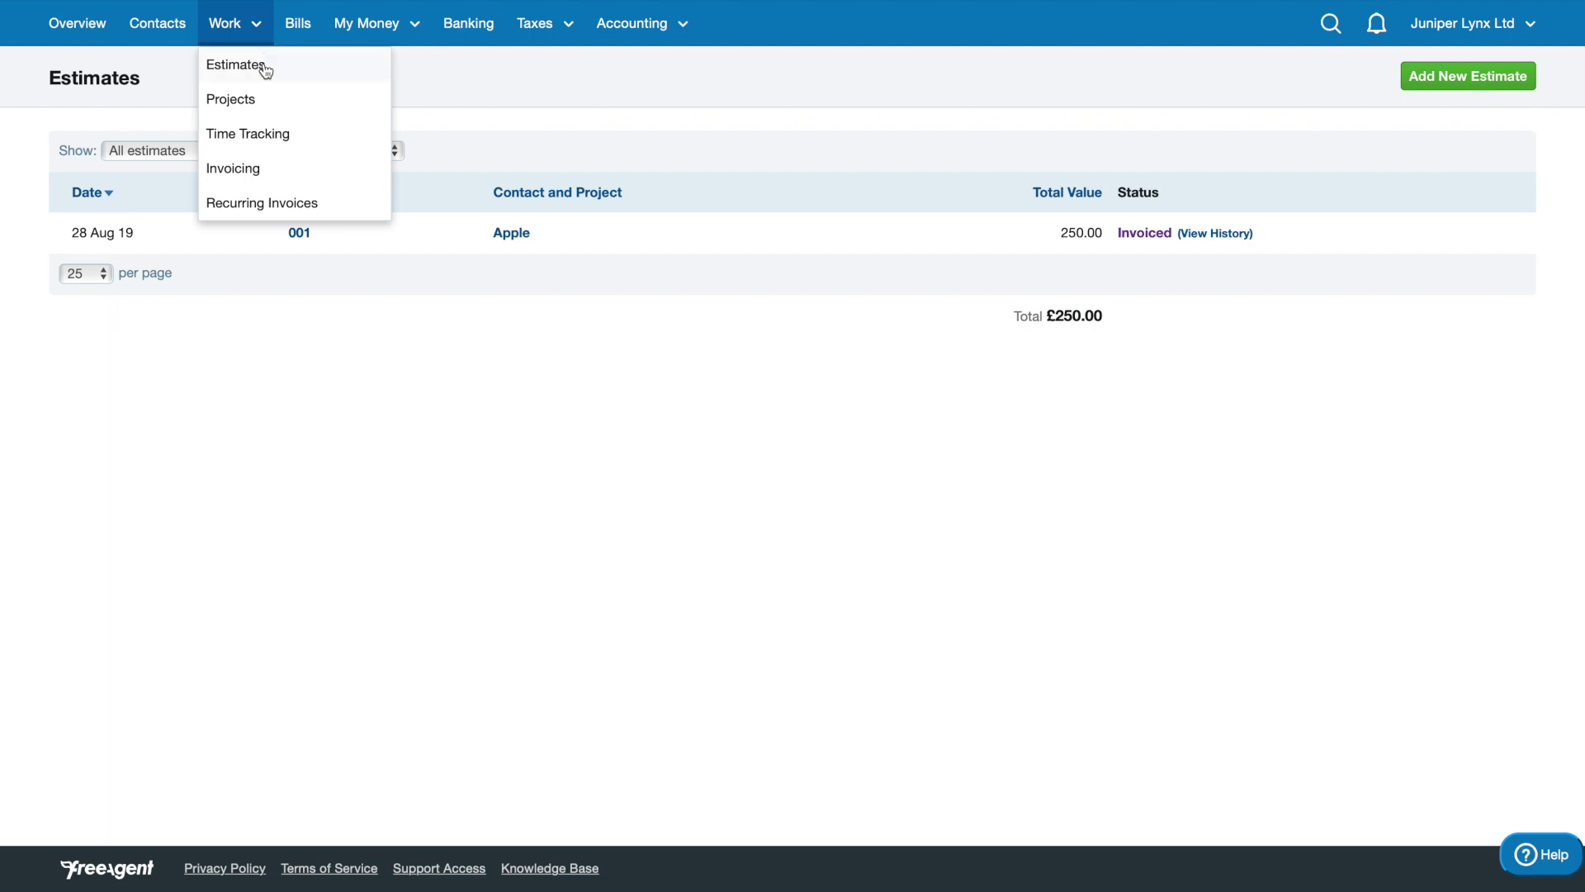
Step: Go to the Projects page and read its introduction explaining what a project is
click(263, 106)
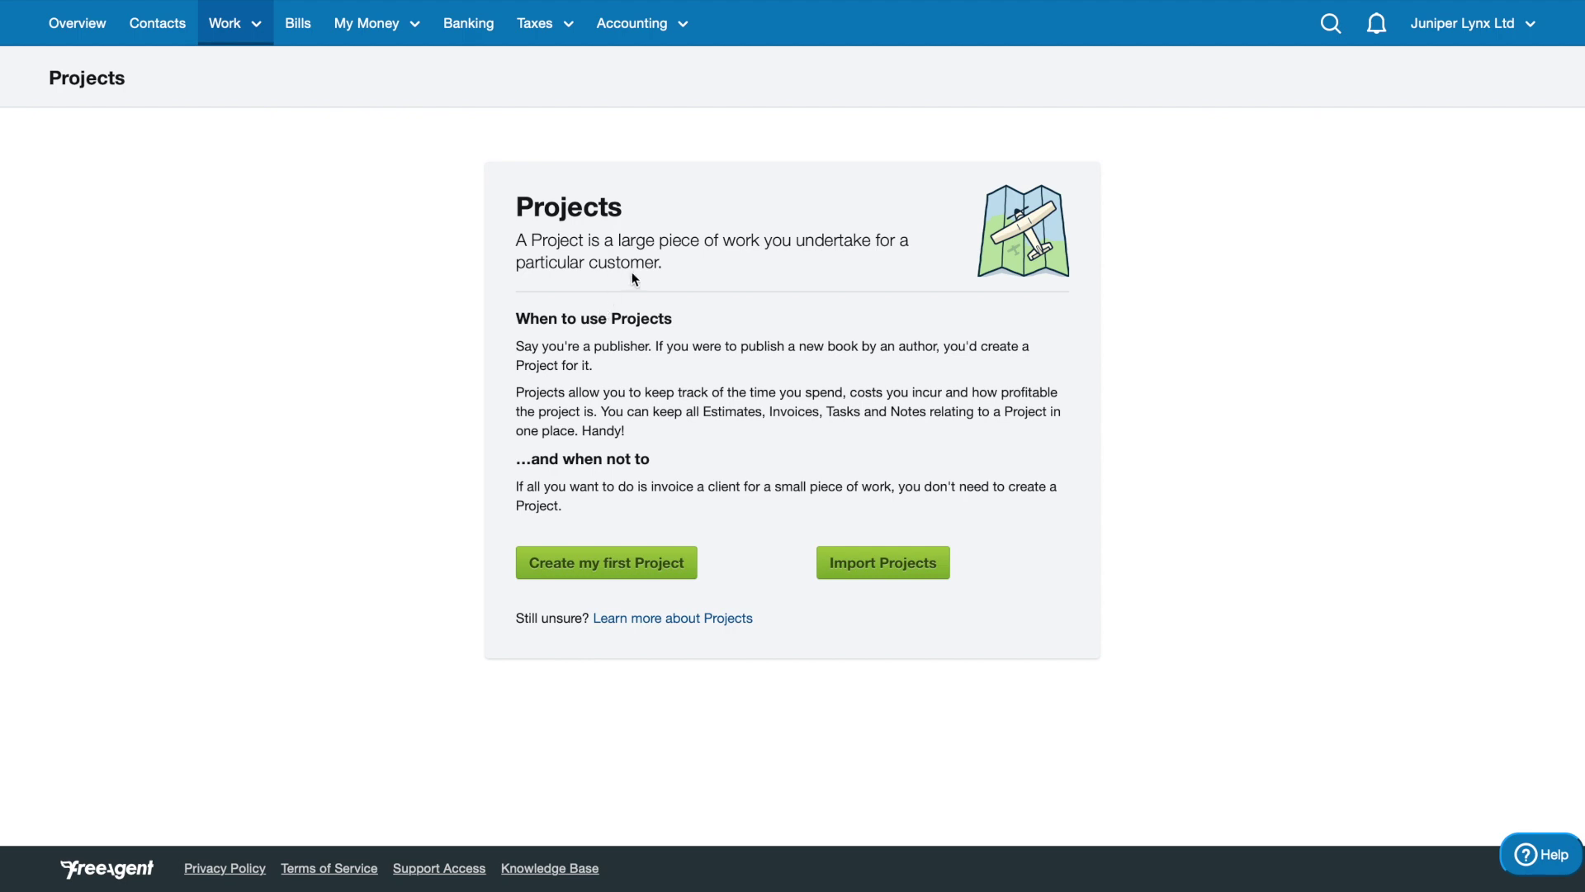
drag(672, 260, 513, 208)
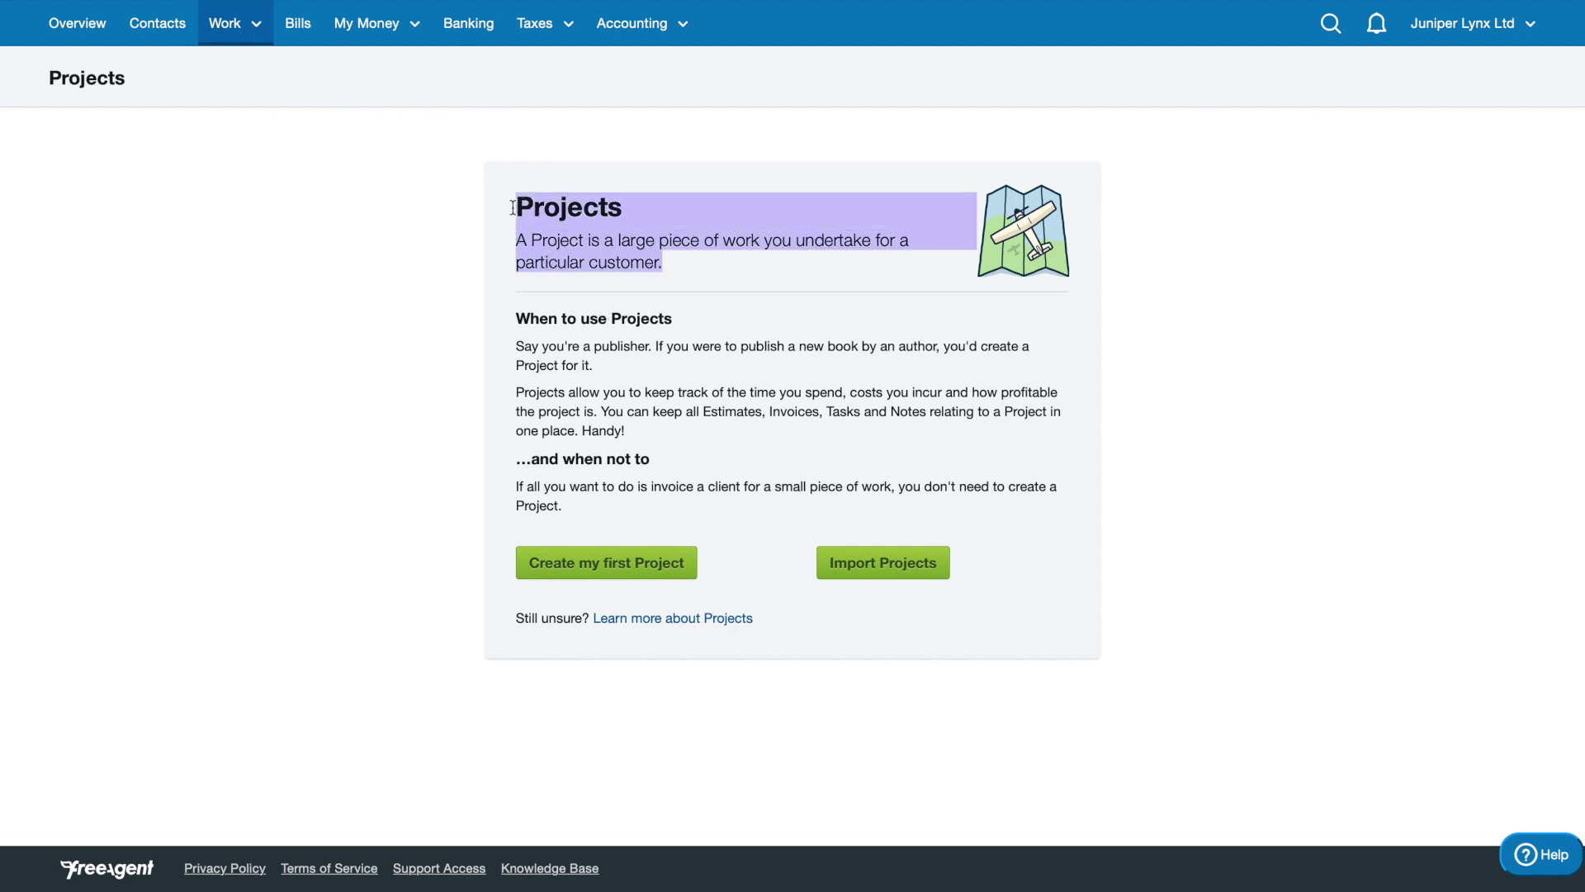
click(525, 256)
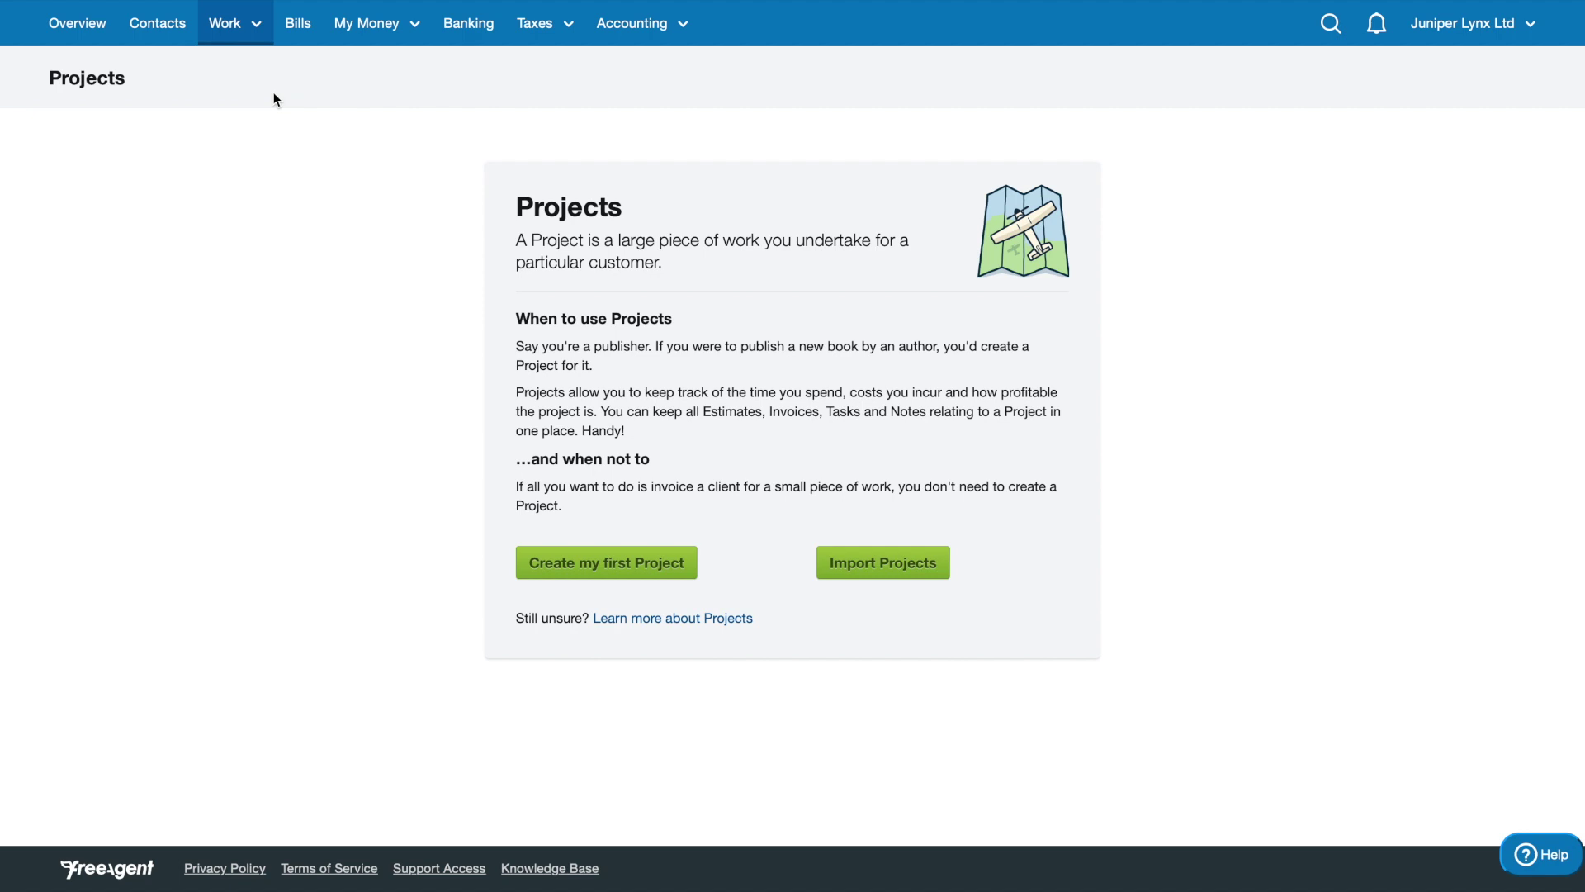
drag(518, 204, 650, 235)
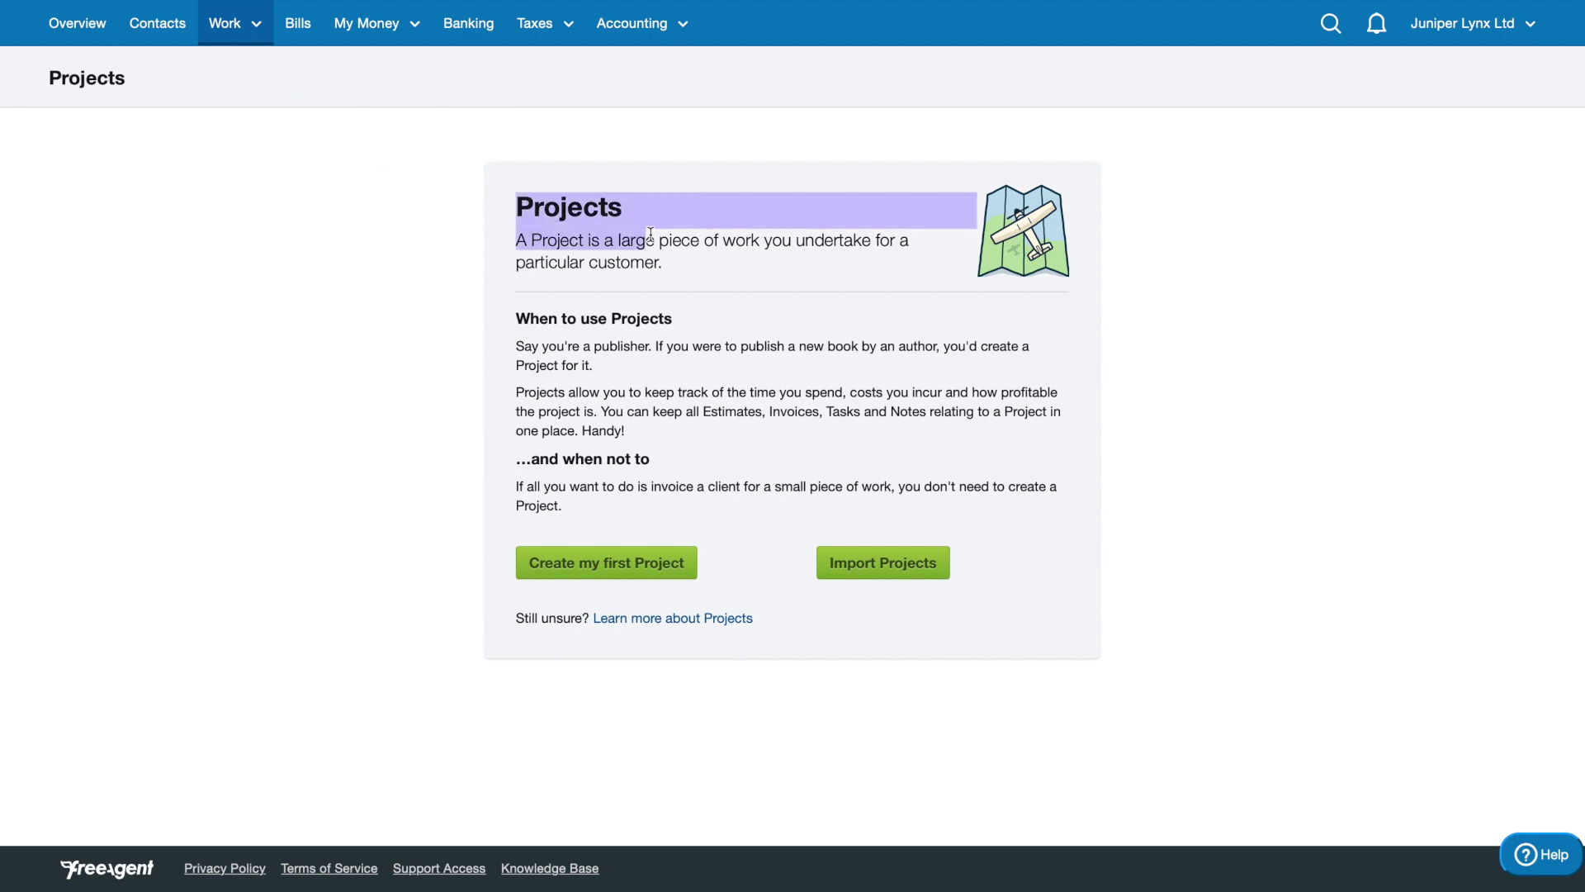
click(651, 234)
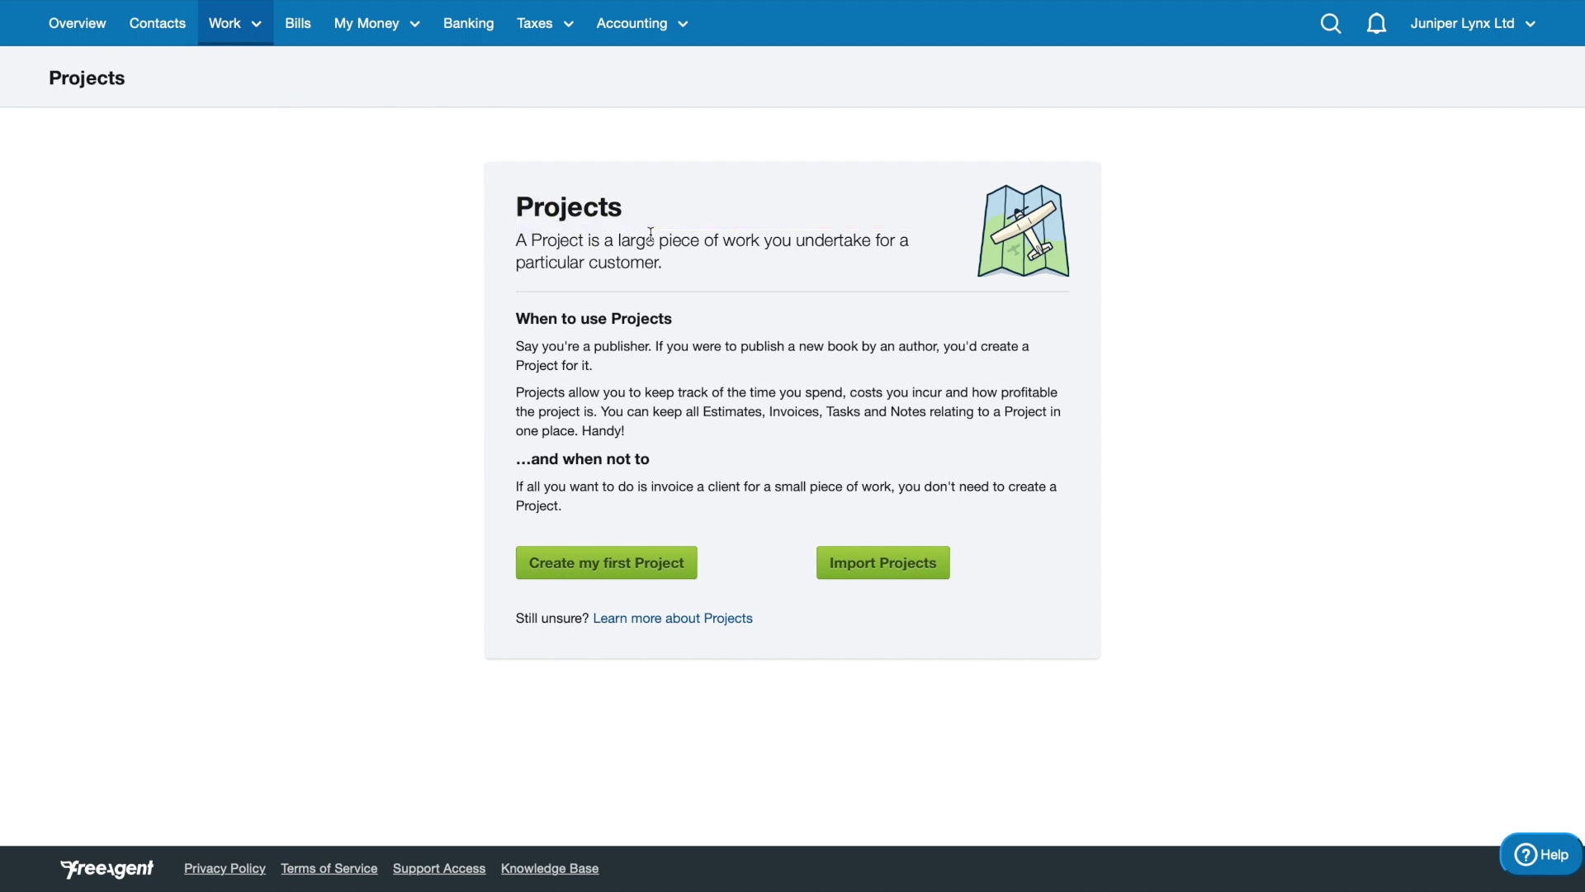
Step: Start a first project for Apple named 'Audio Book'
click(631, 585)
click(411, 234)
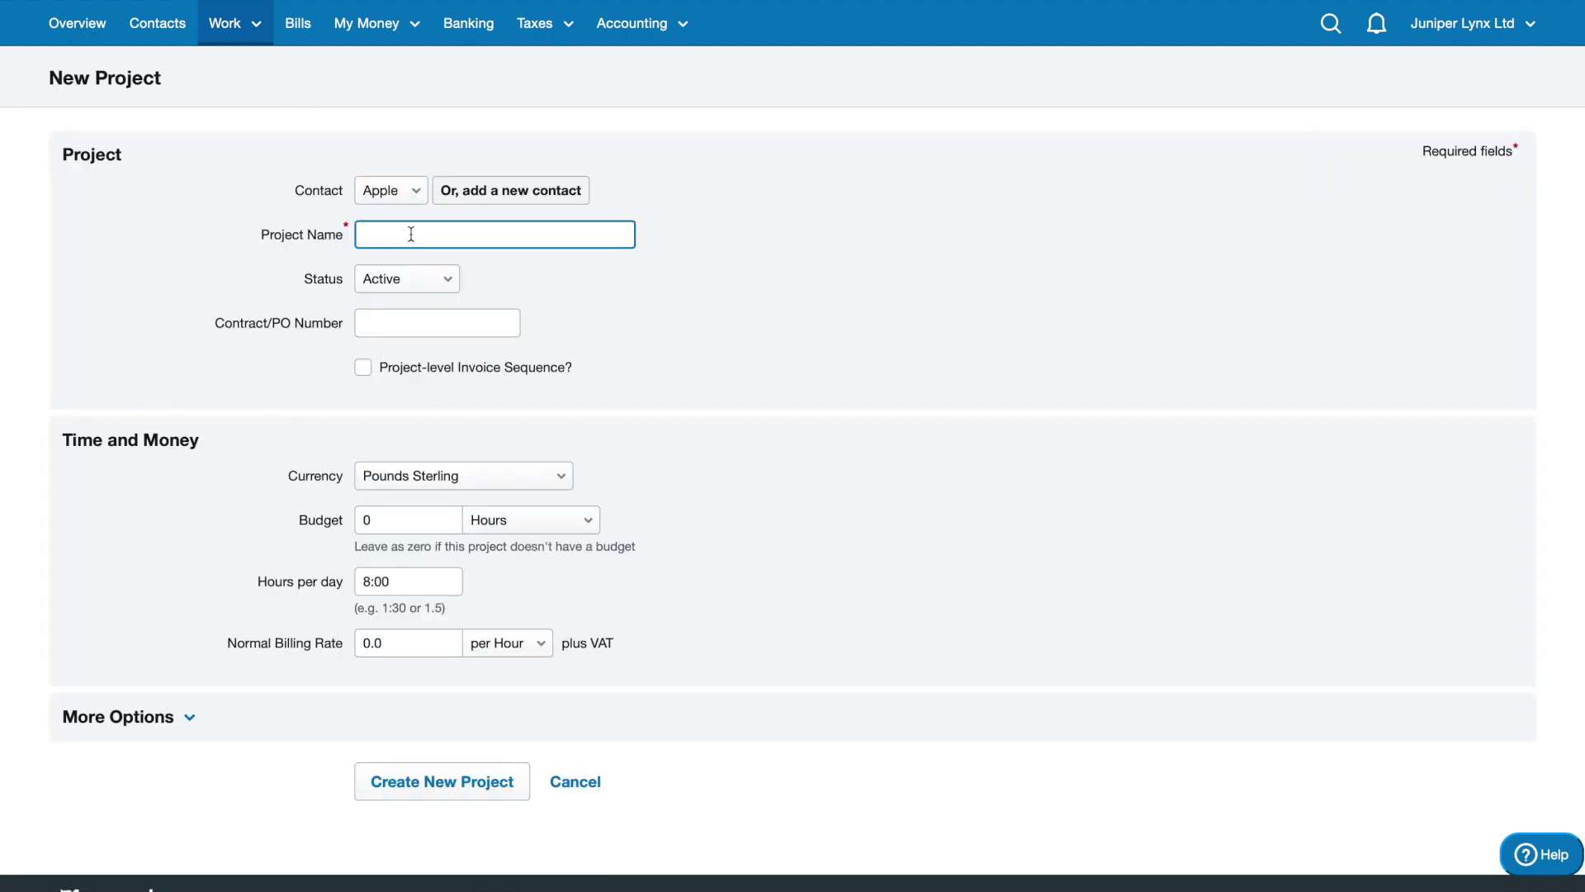
text(Audio Book)
click(510, 287)
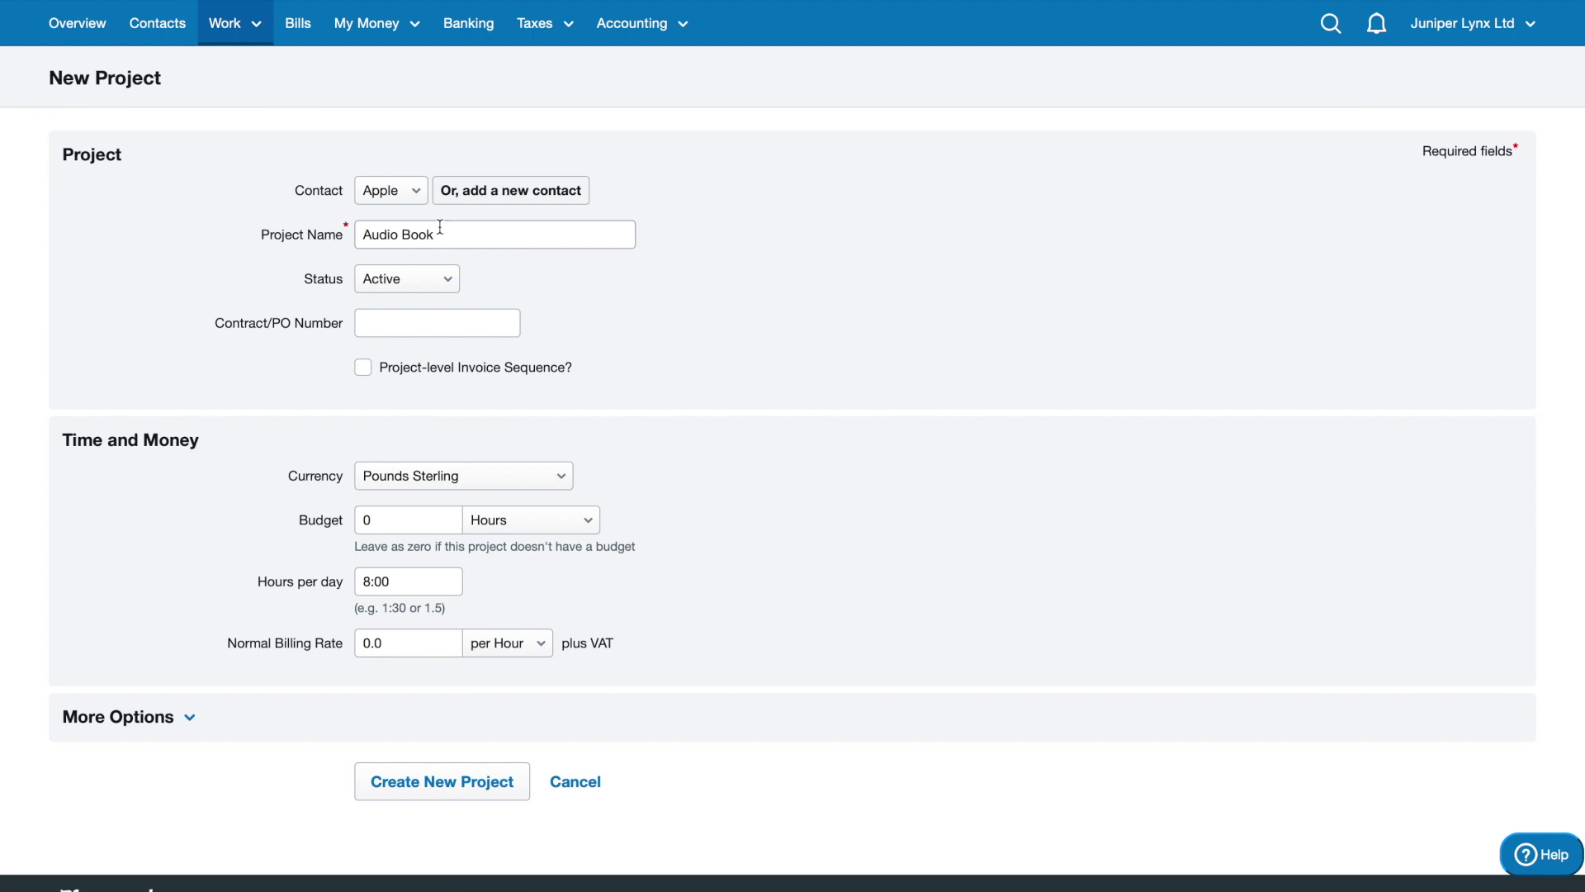
Step: Keep the project status Active and leave the contract/PO number blank
click(421, 284)
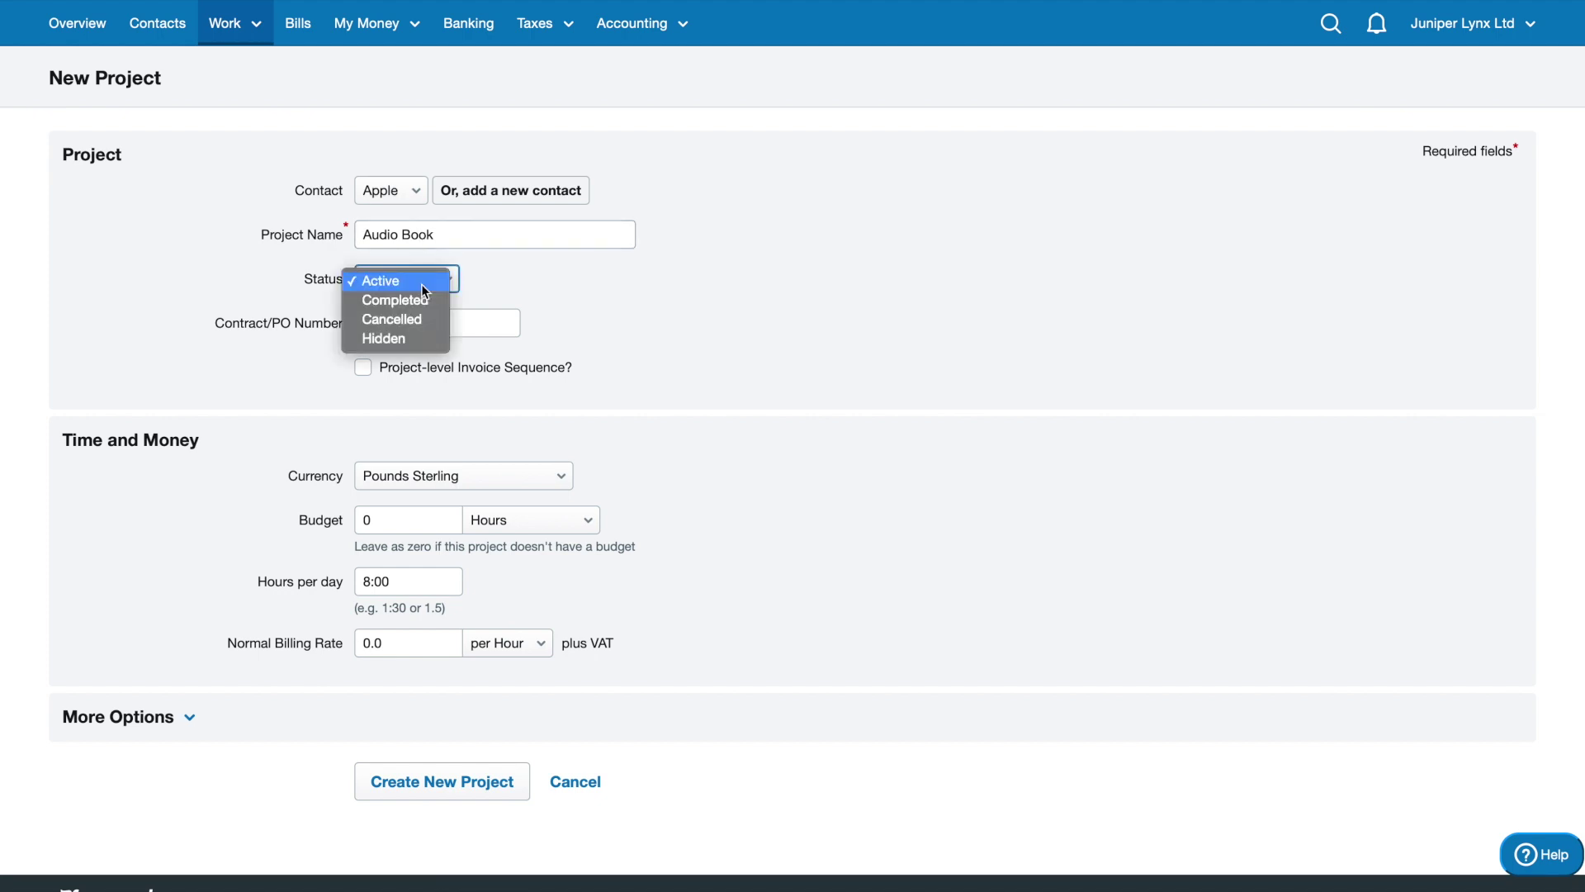
click(497, 292)
click(436, 281)
click(427, 287)
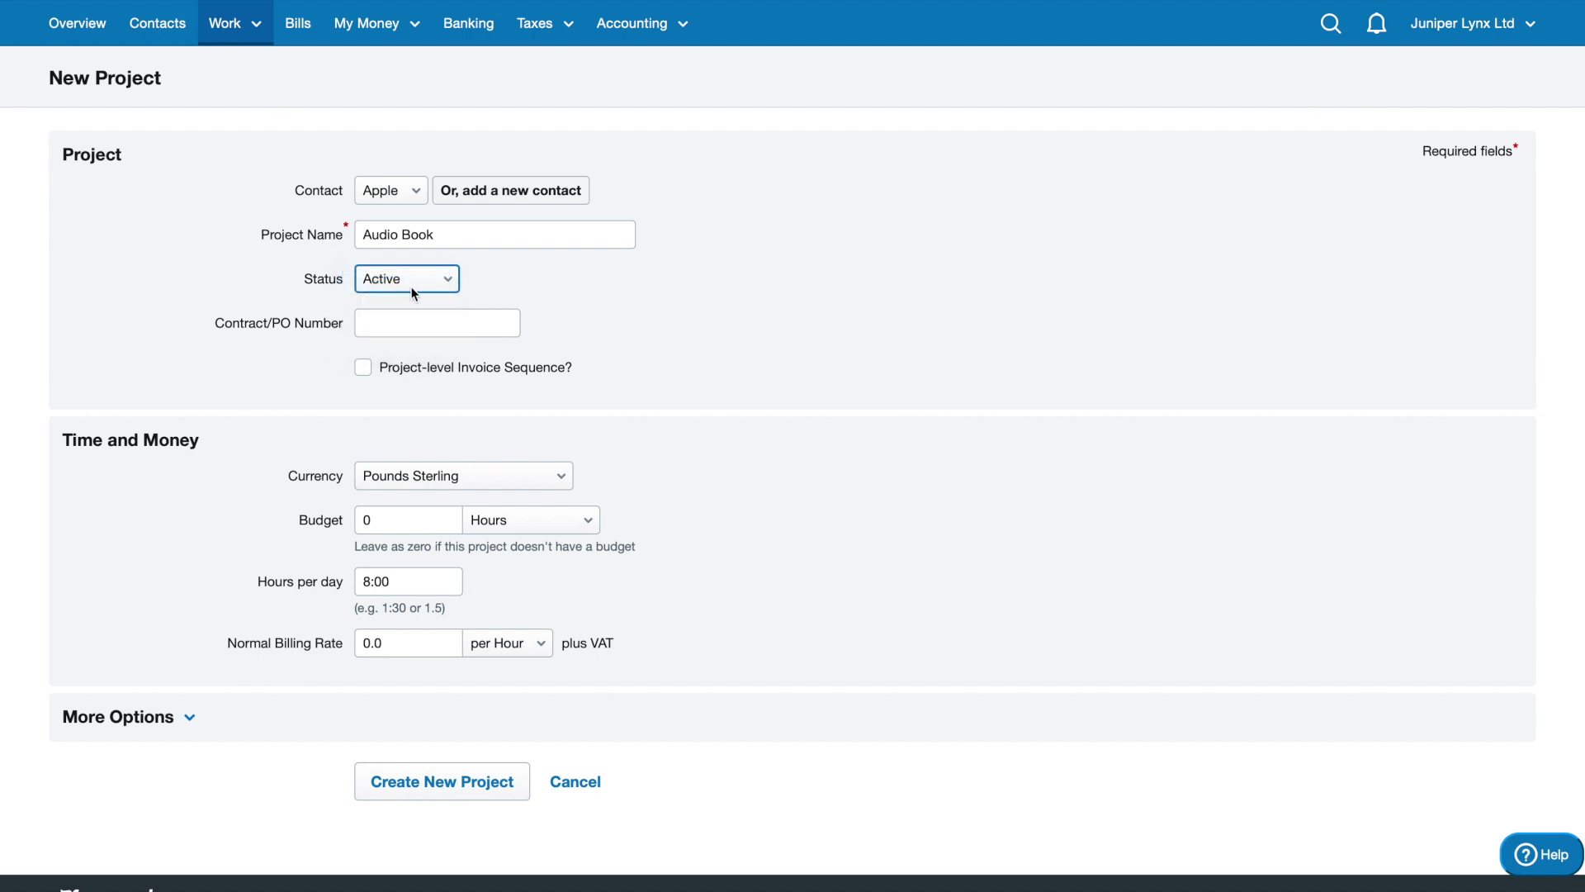
click(411, 286)
click(423, 284)
click(475, 318)
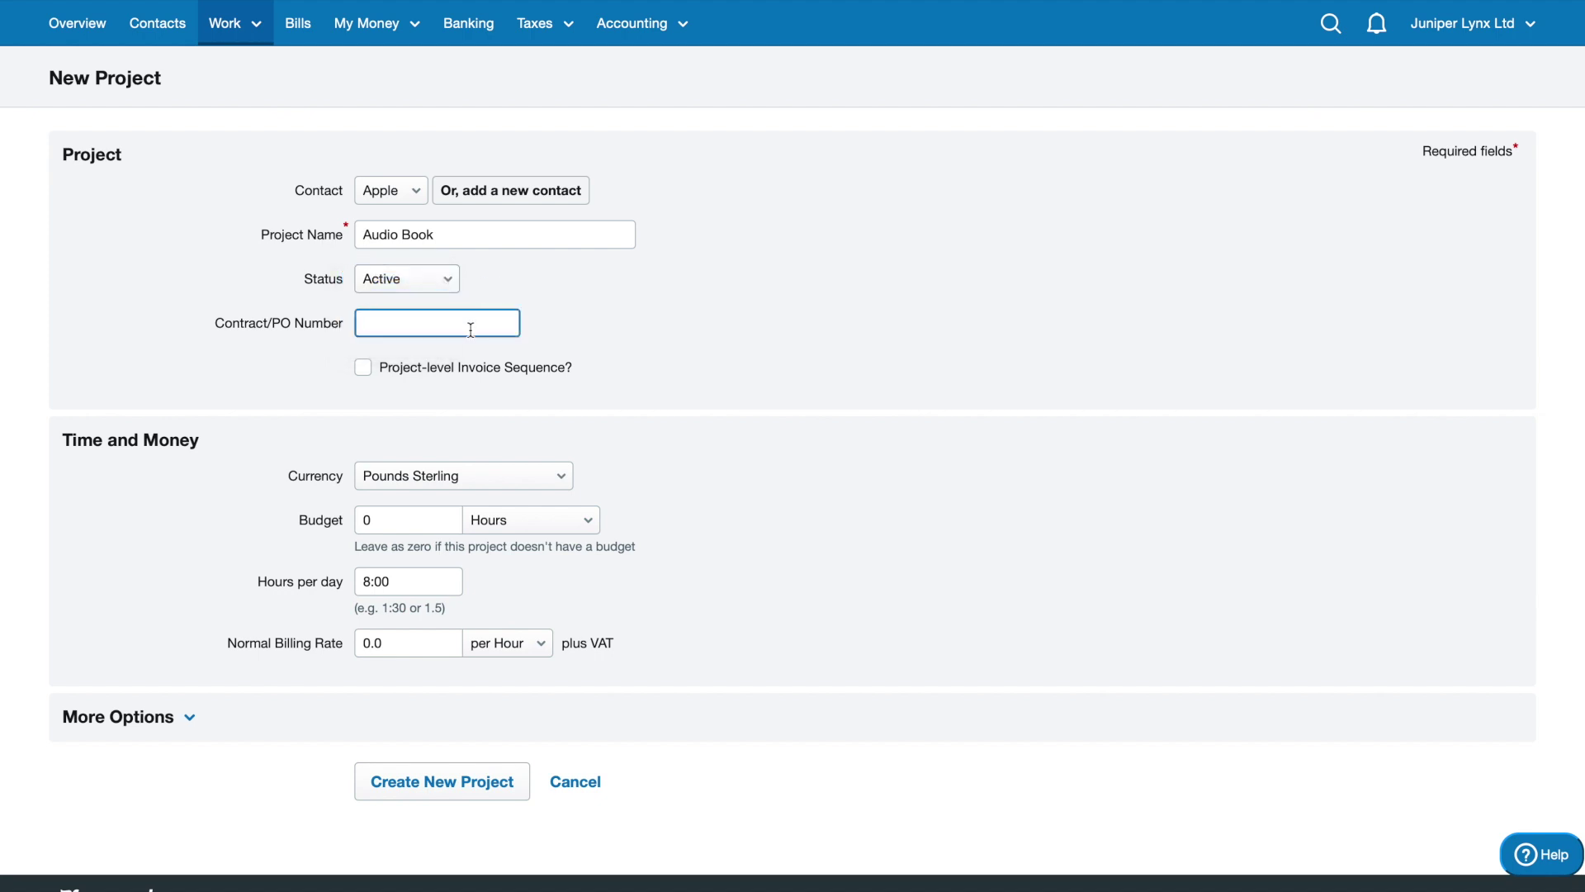
click(589, 356)
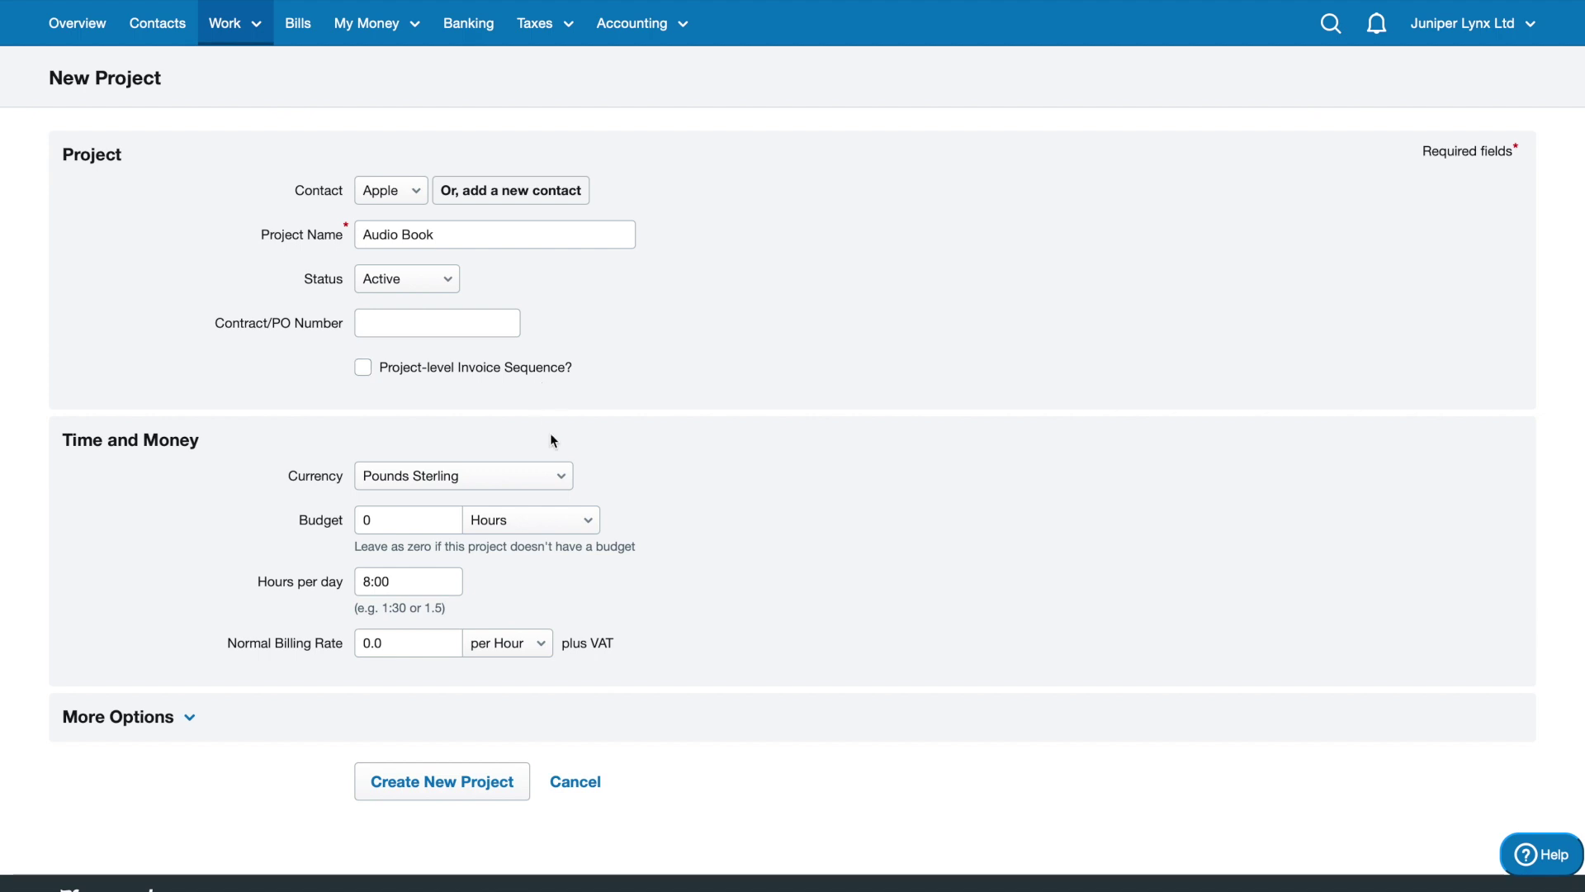
Step: Set Normal Billing Rate to 50 per hour, leave the budget at zero, and expand More Options
click(425, 517)
scroll(495, 524, down, 1)
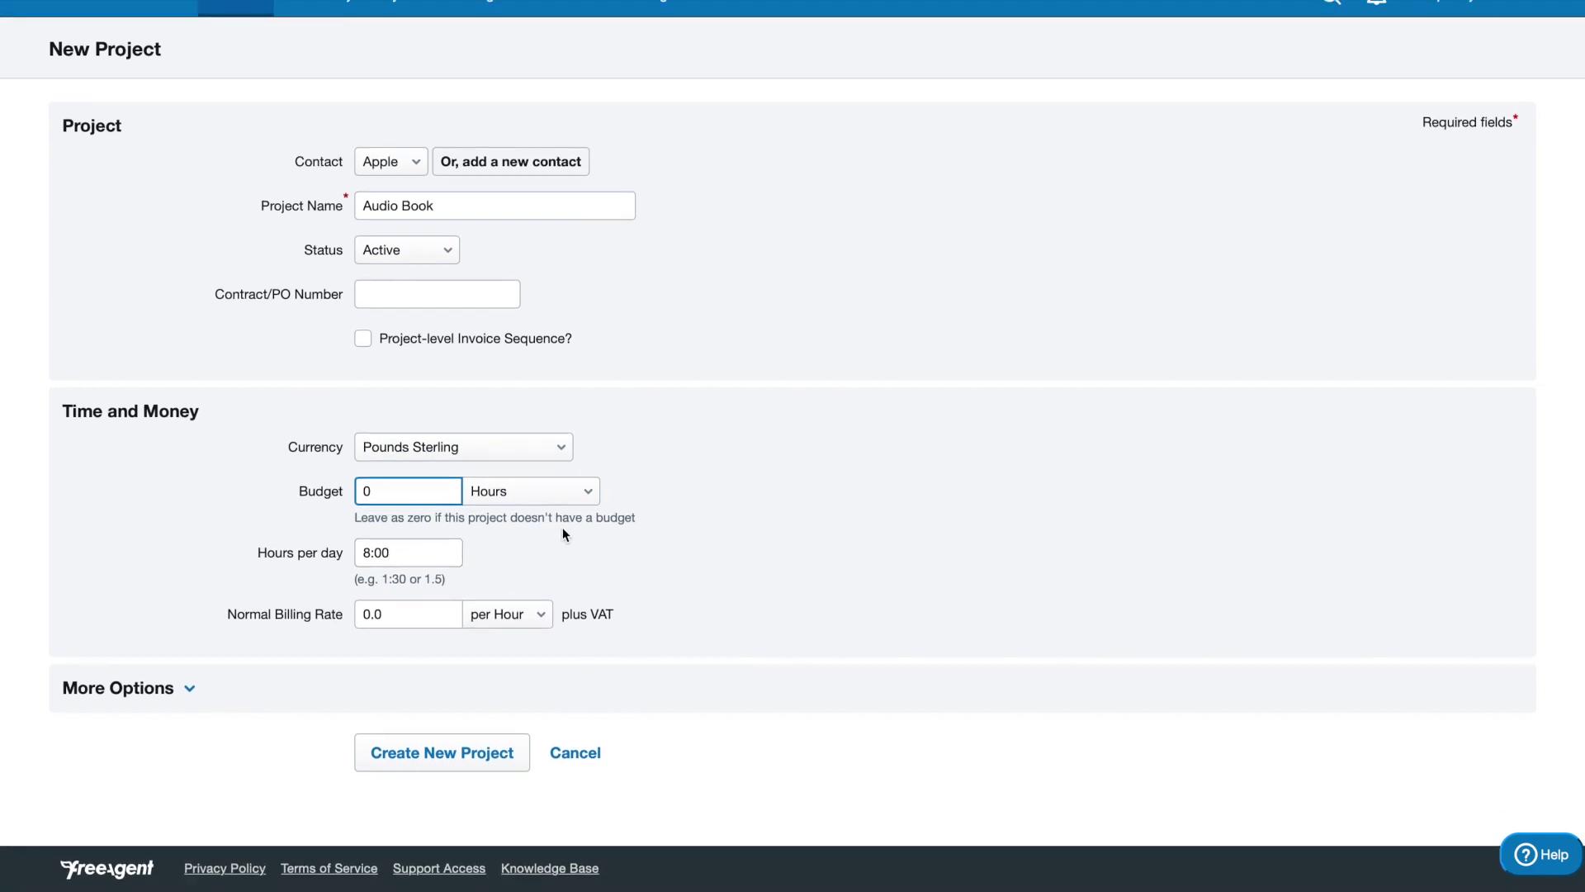
drag(631, 522, 630, 498)
click(630, 499)
drag(398, 614, 360, 613)
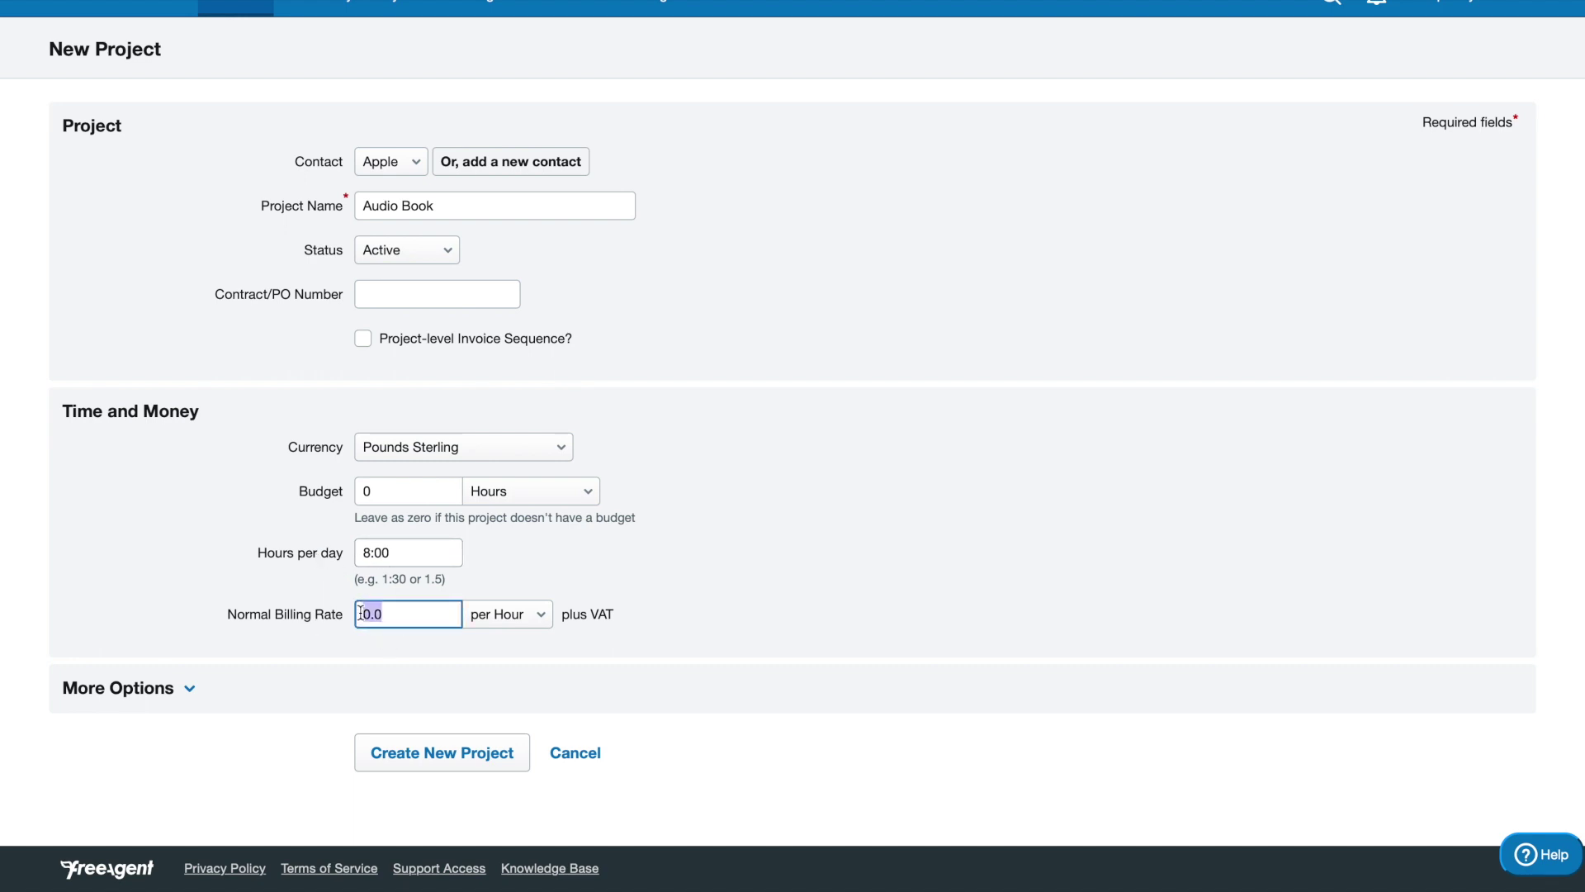
text(50)
click(561, 587)
click(204, 686)
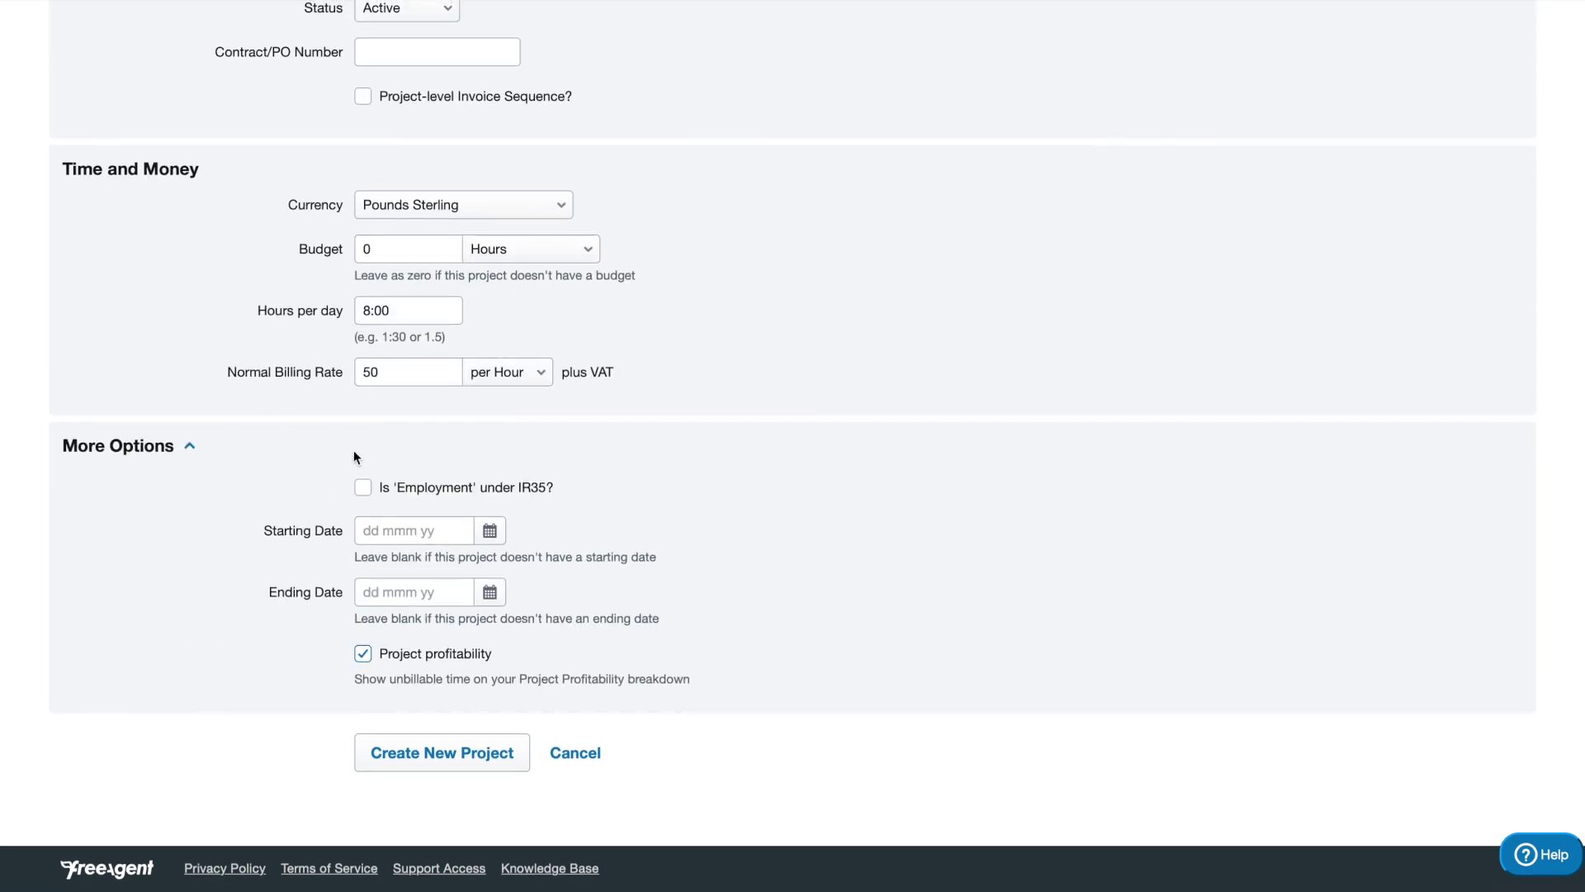
Step: Leave IR35 unticked and the start and end dates blank, then save the Audio Book project
drag(343, 488, 547, 496)
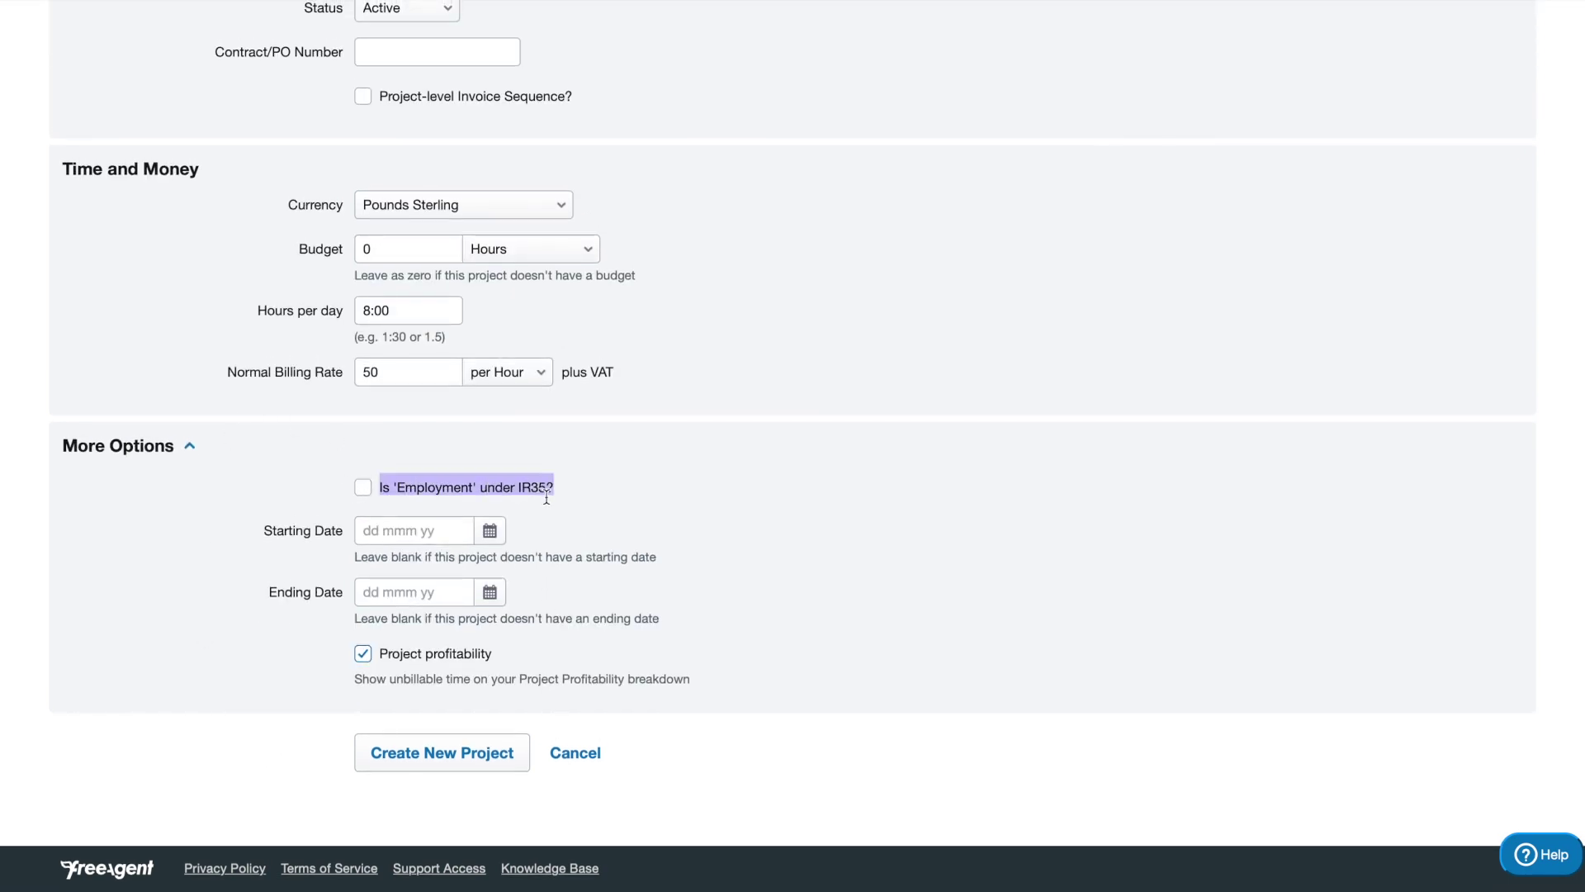
click(563, 514)
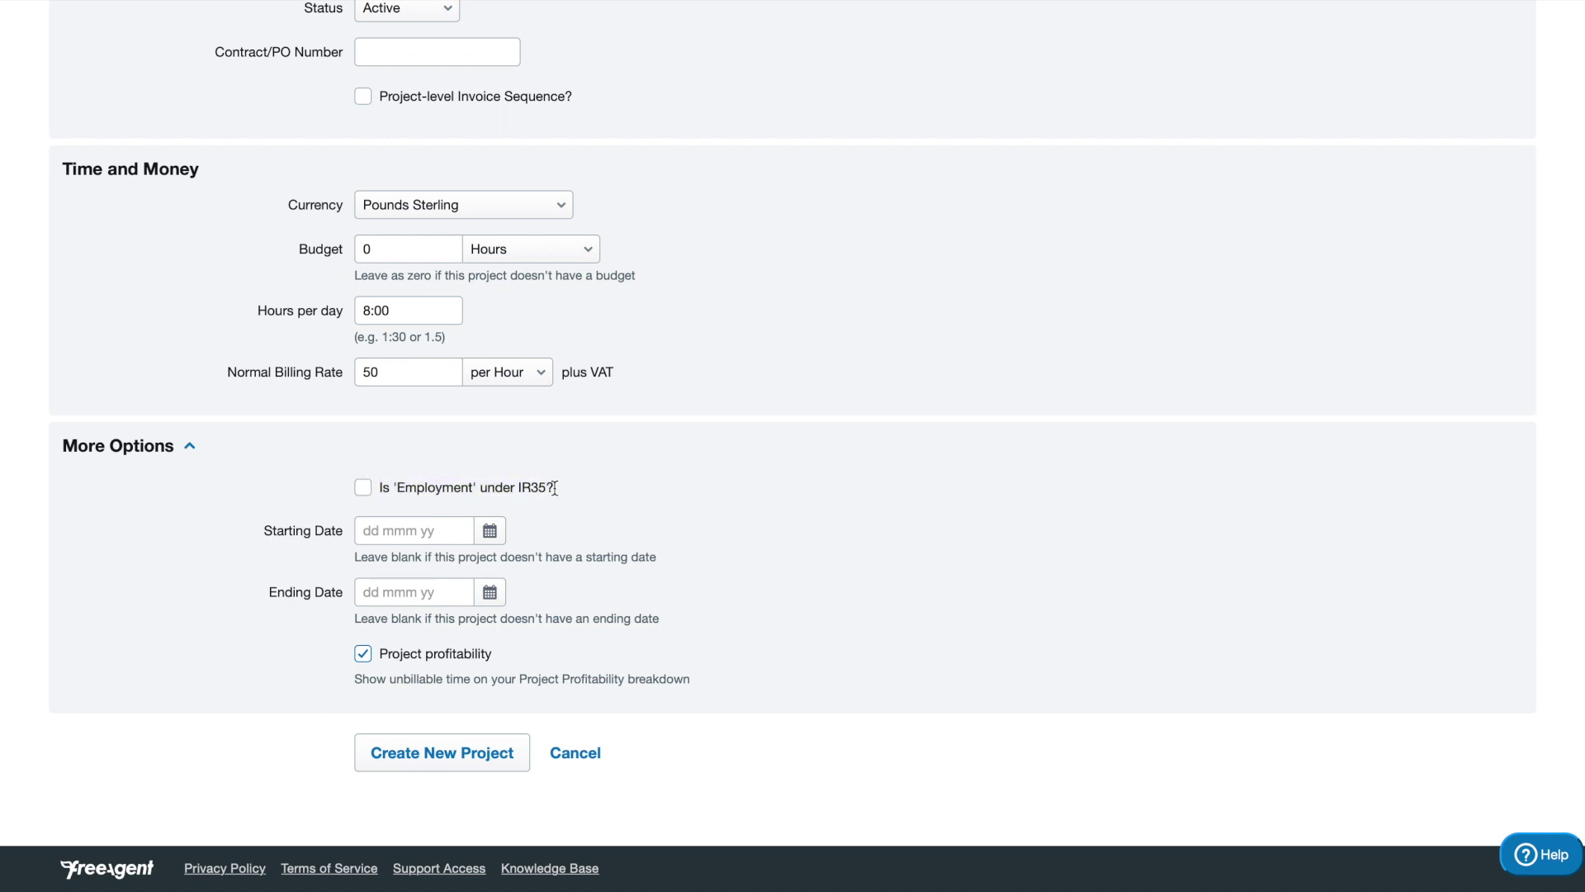
triple_click(553, 487)
click(568, 492)
drag(373, 478, 657, 601)
click(657, 601)
drag(258, 531, 691, 650)
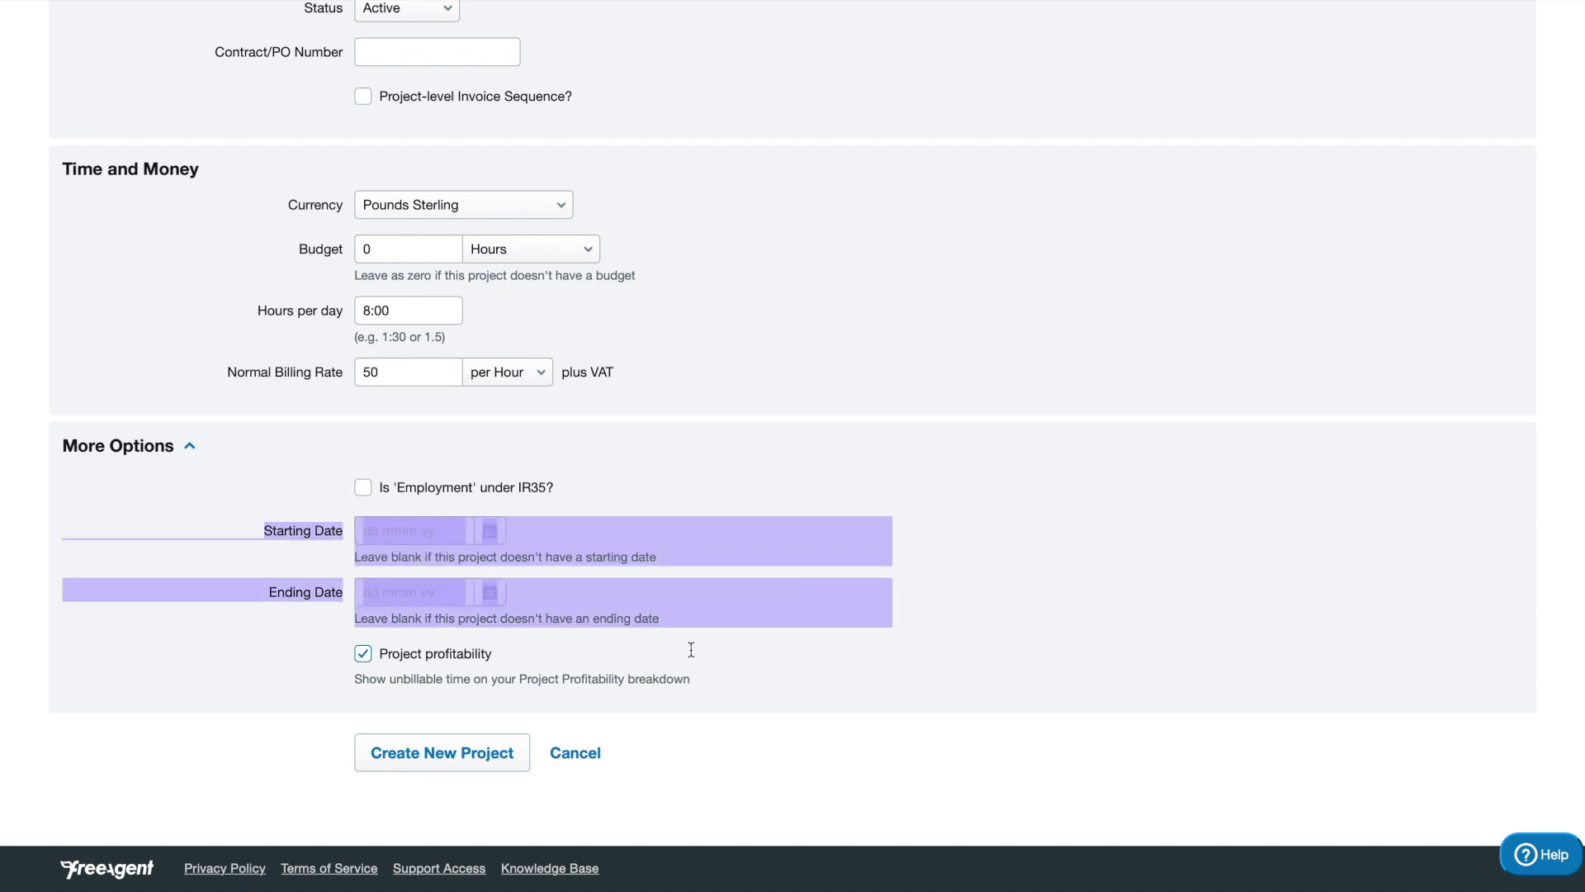
click(698, 636)
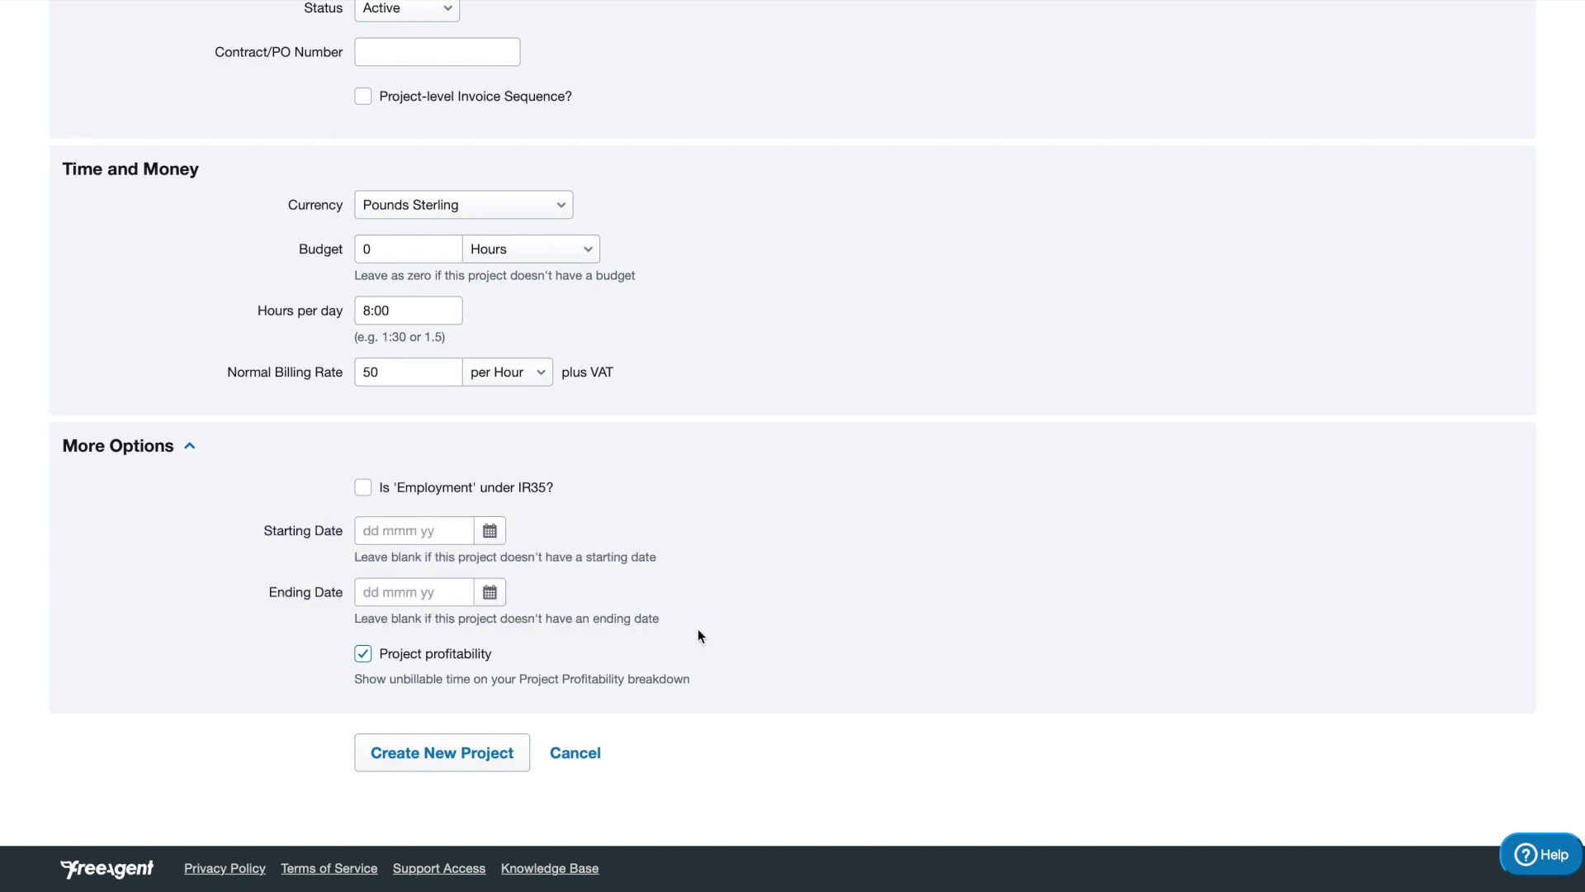
scroll(701, 325, up, 5)
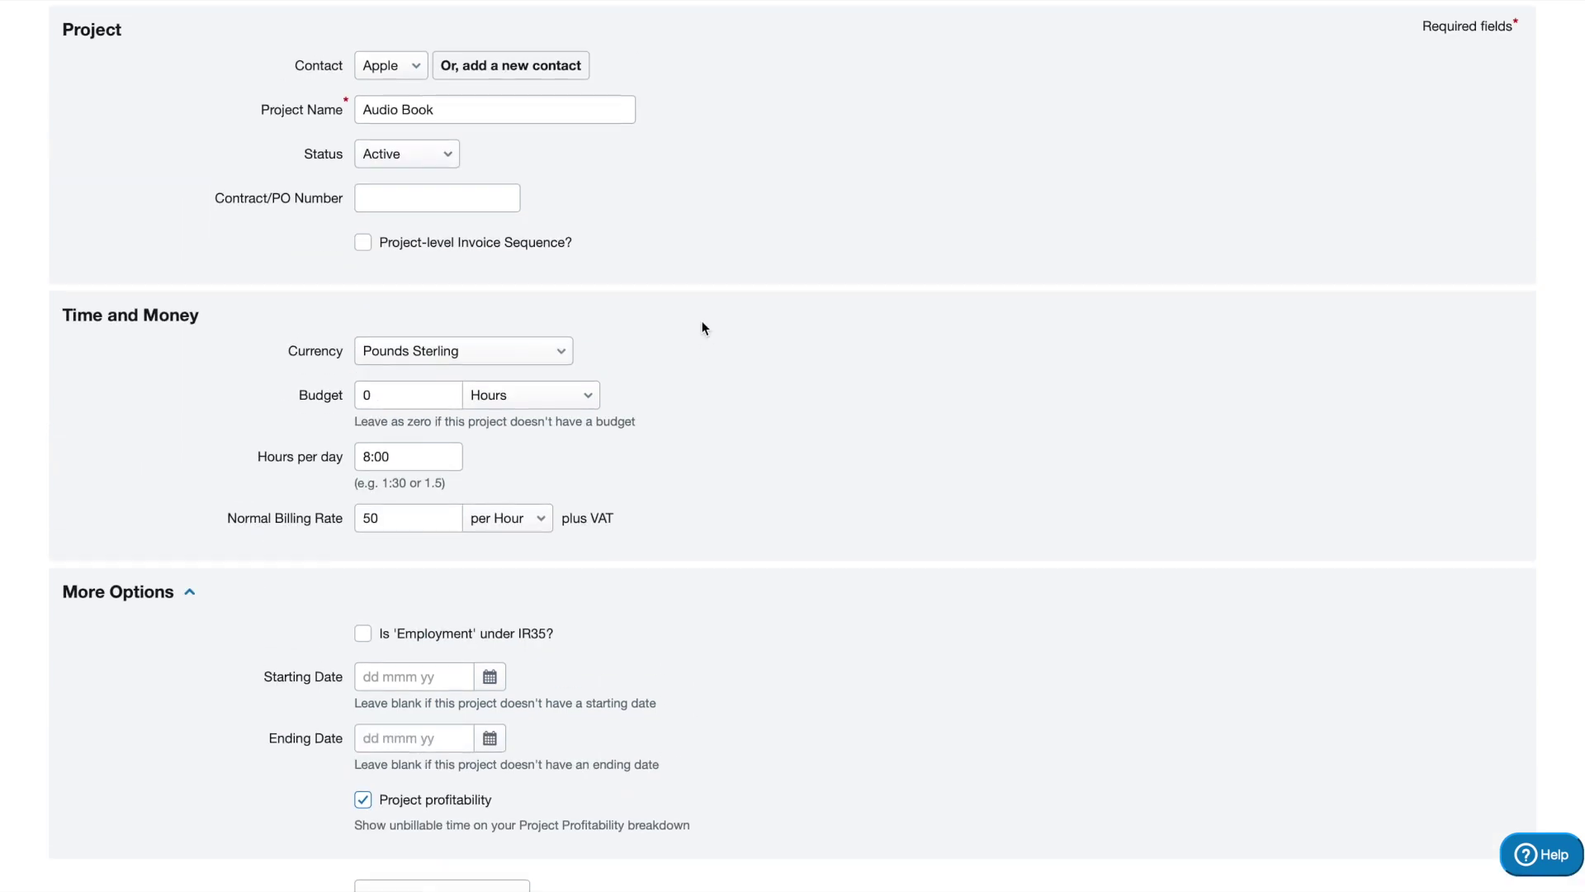
scroll(701, 326, down, 5)
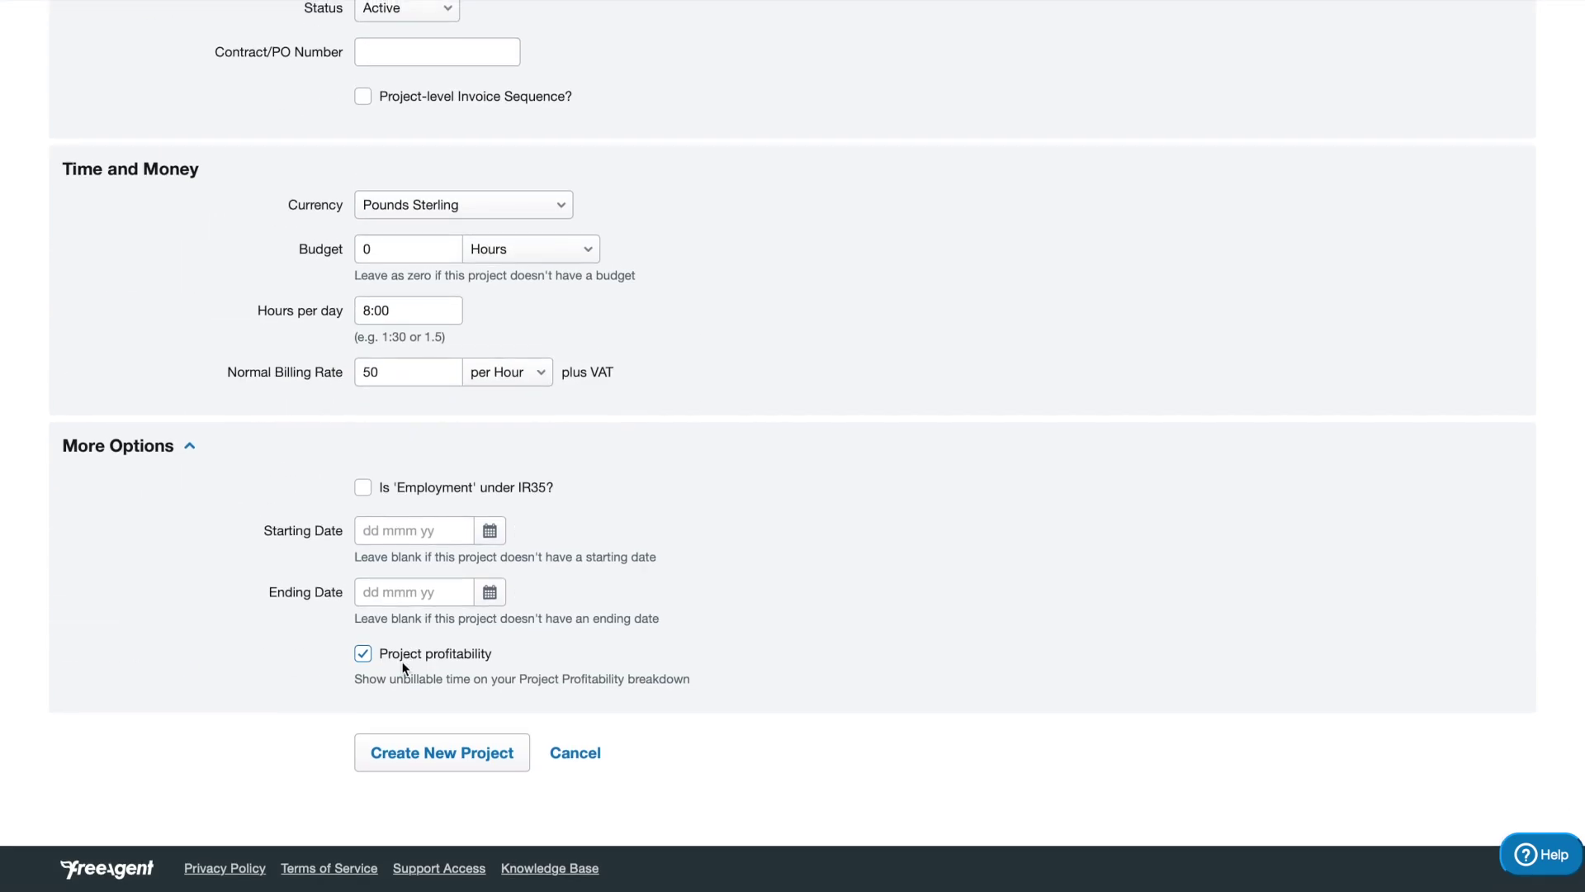
click(465, 759)
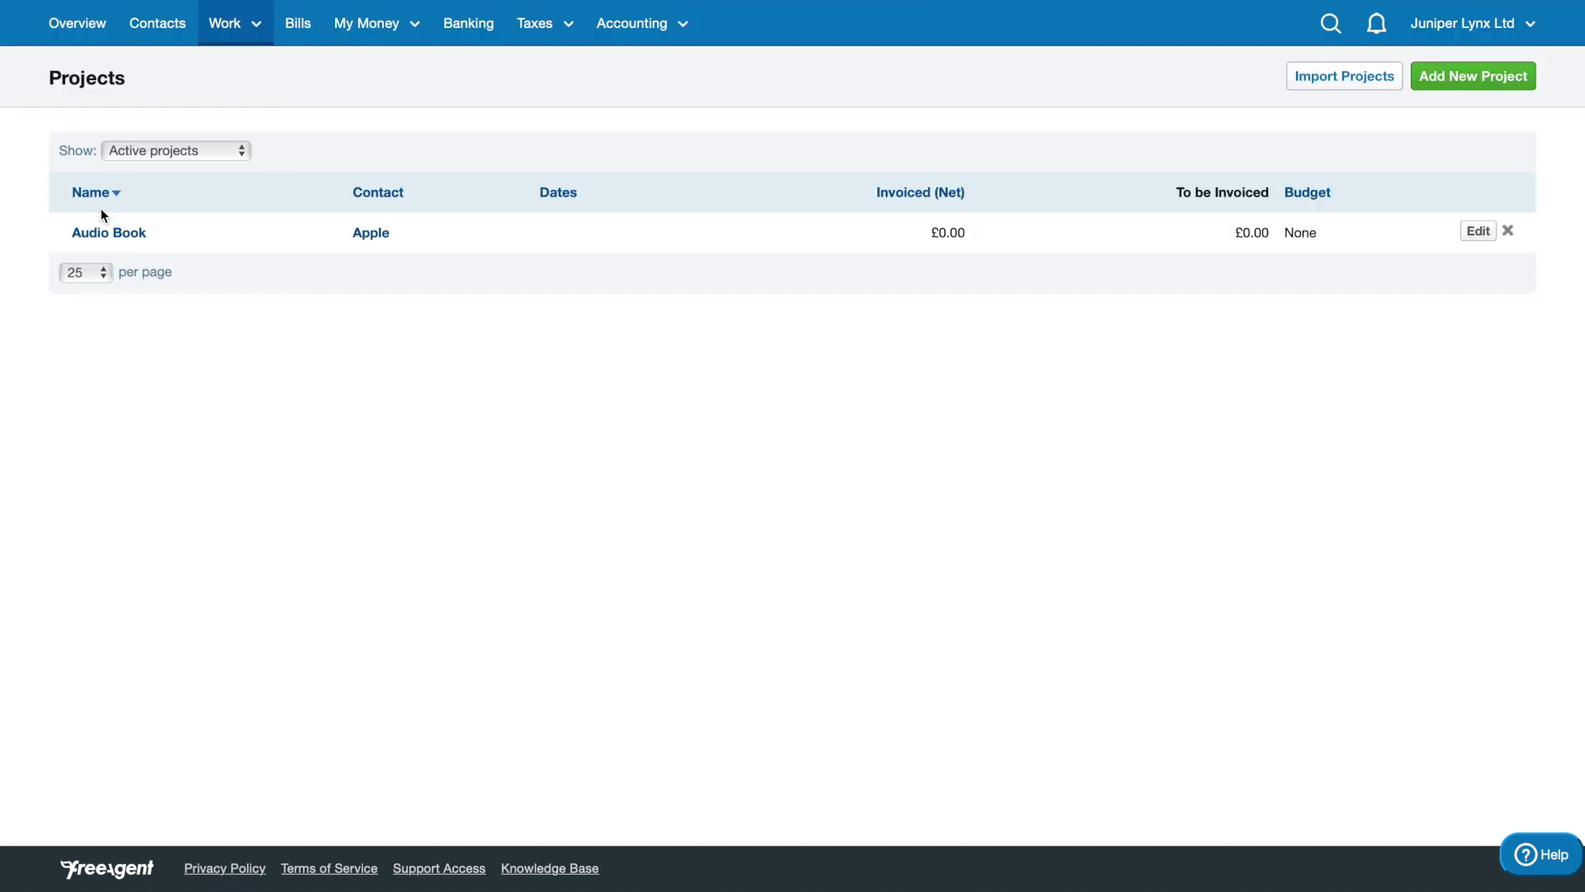
Step: Check that the Audio Book row for Apple shows £0.00 invoiced
triple_click(333, 238)
drag(868, 188, 949, 230)
click(950, 230)
Step: Open draft Invoice 002 from the invoices list for editing
click(251, 37)
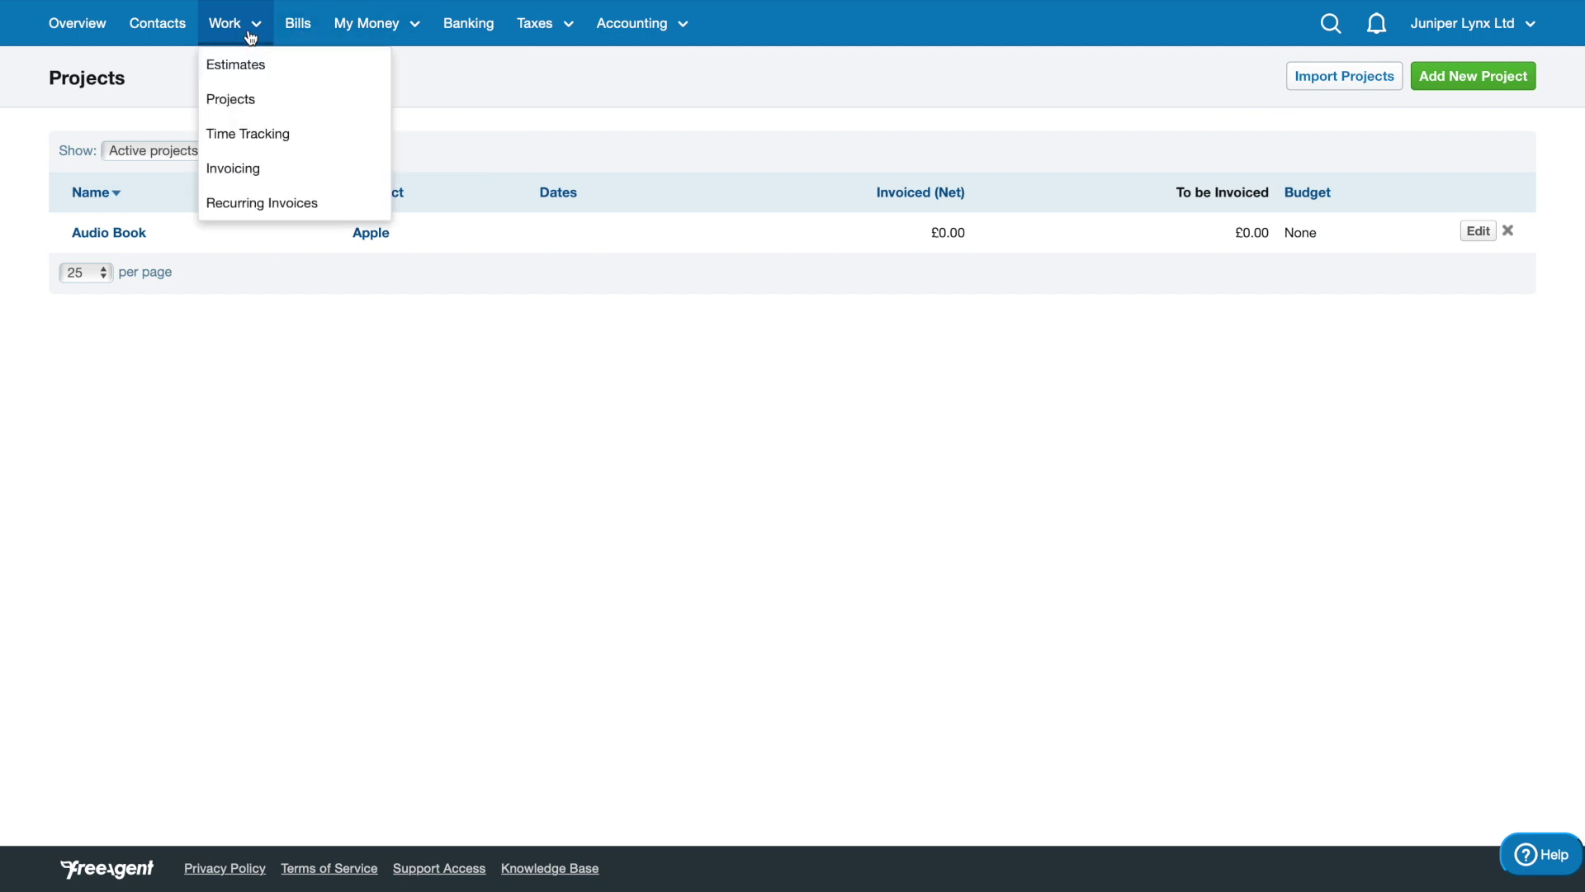
click(261, 176)
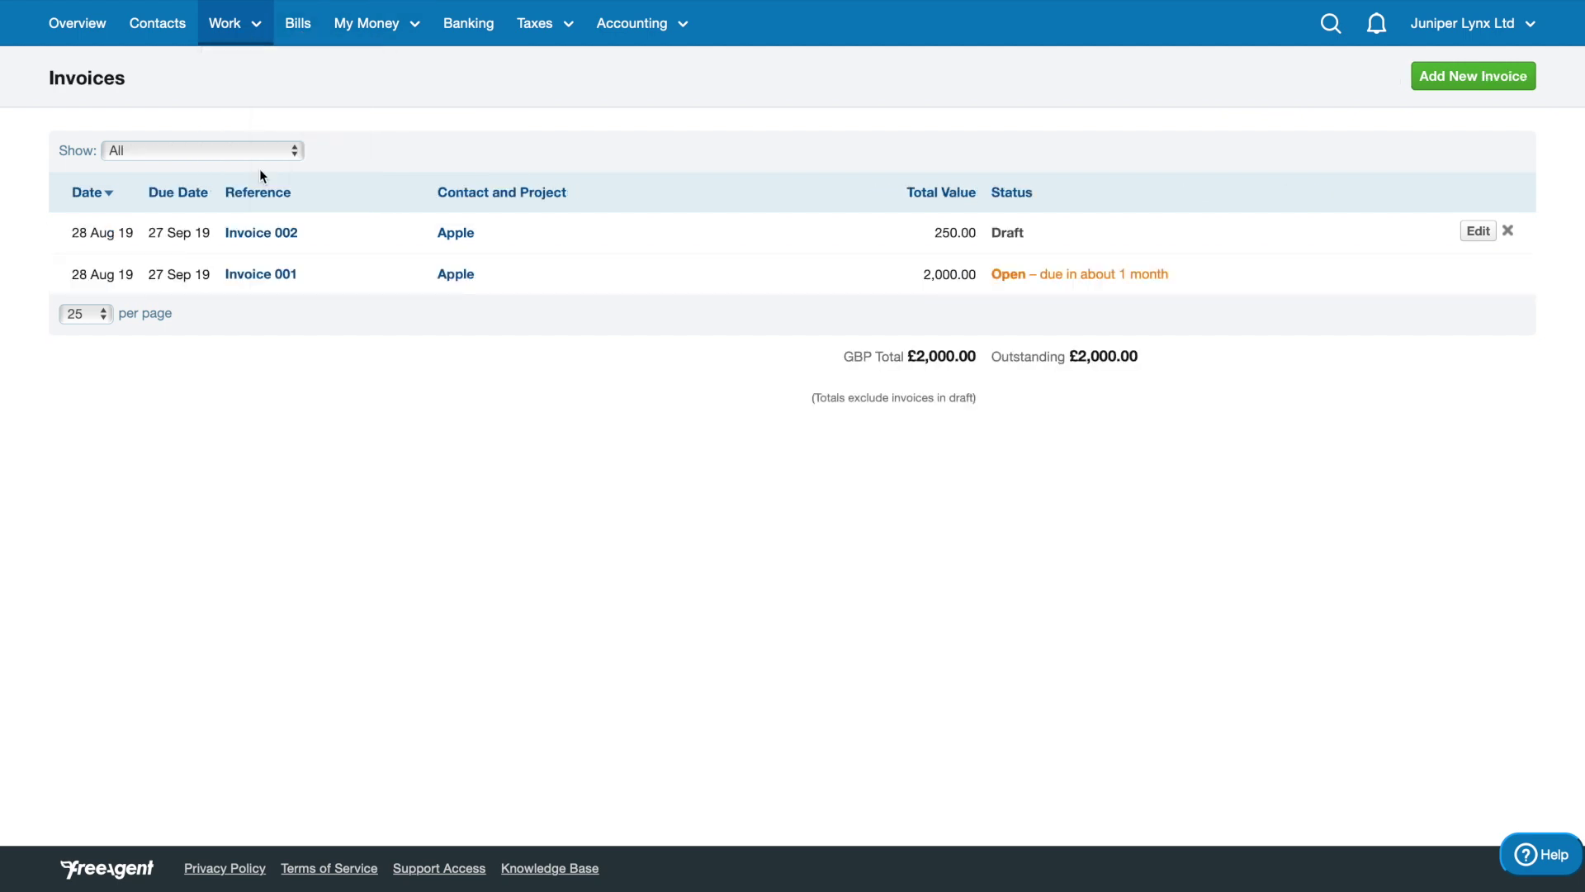
click(264, 233)
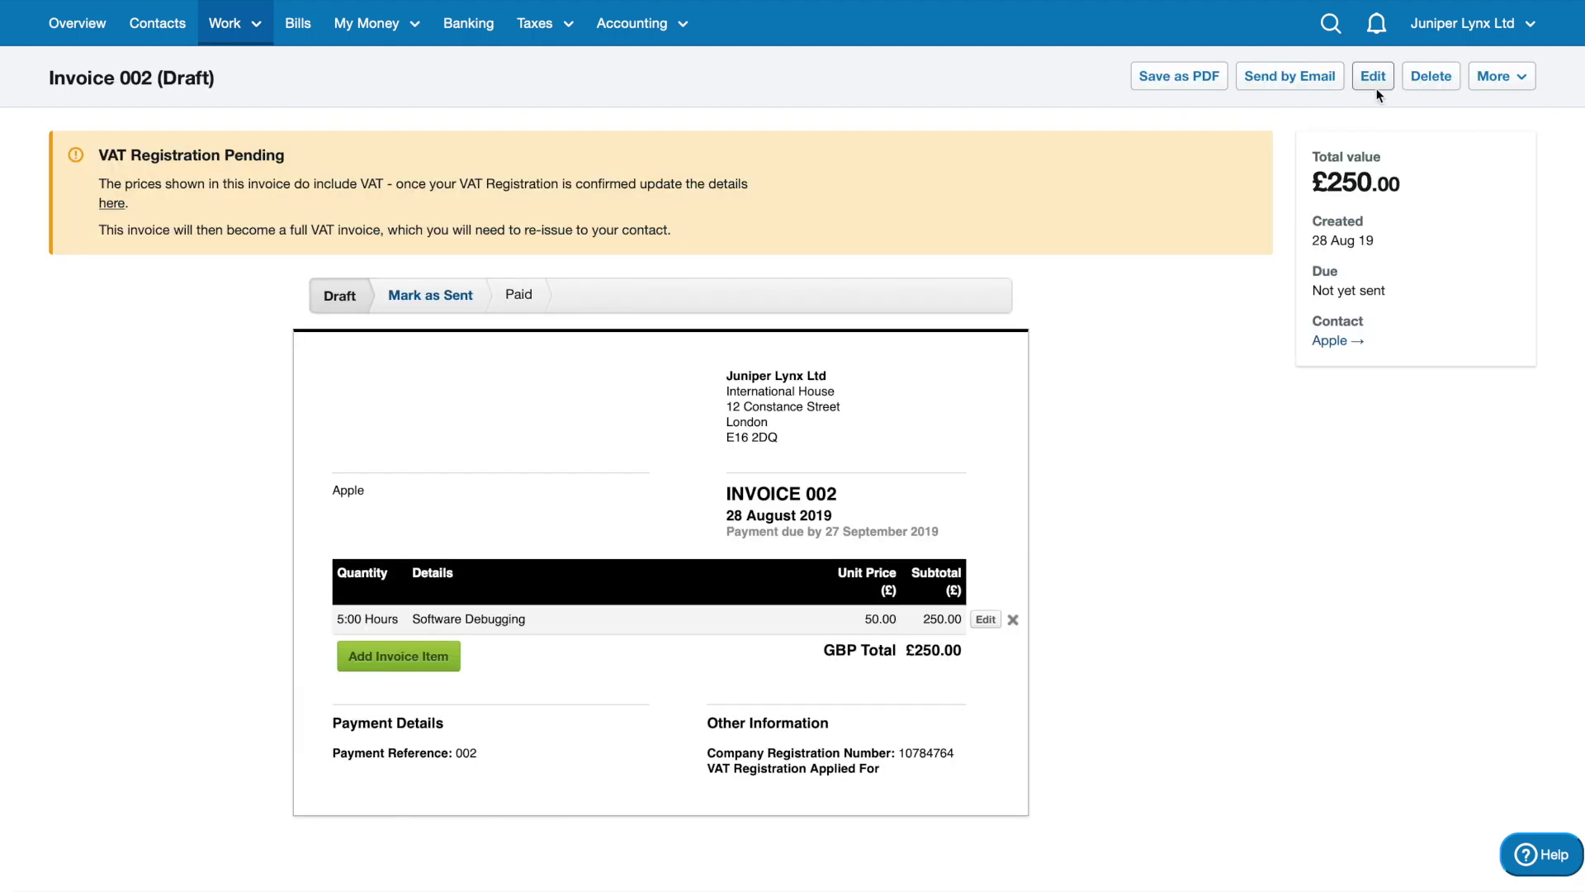
click(1375, 82)
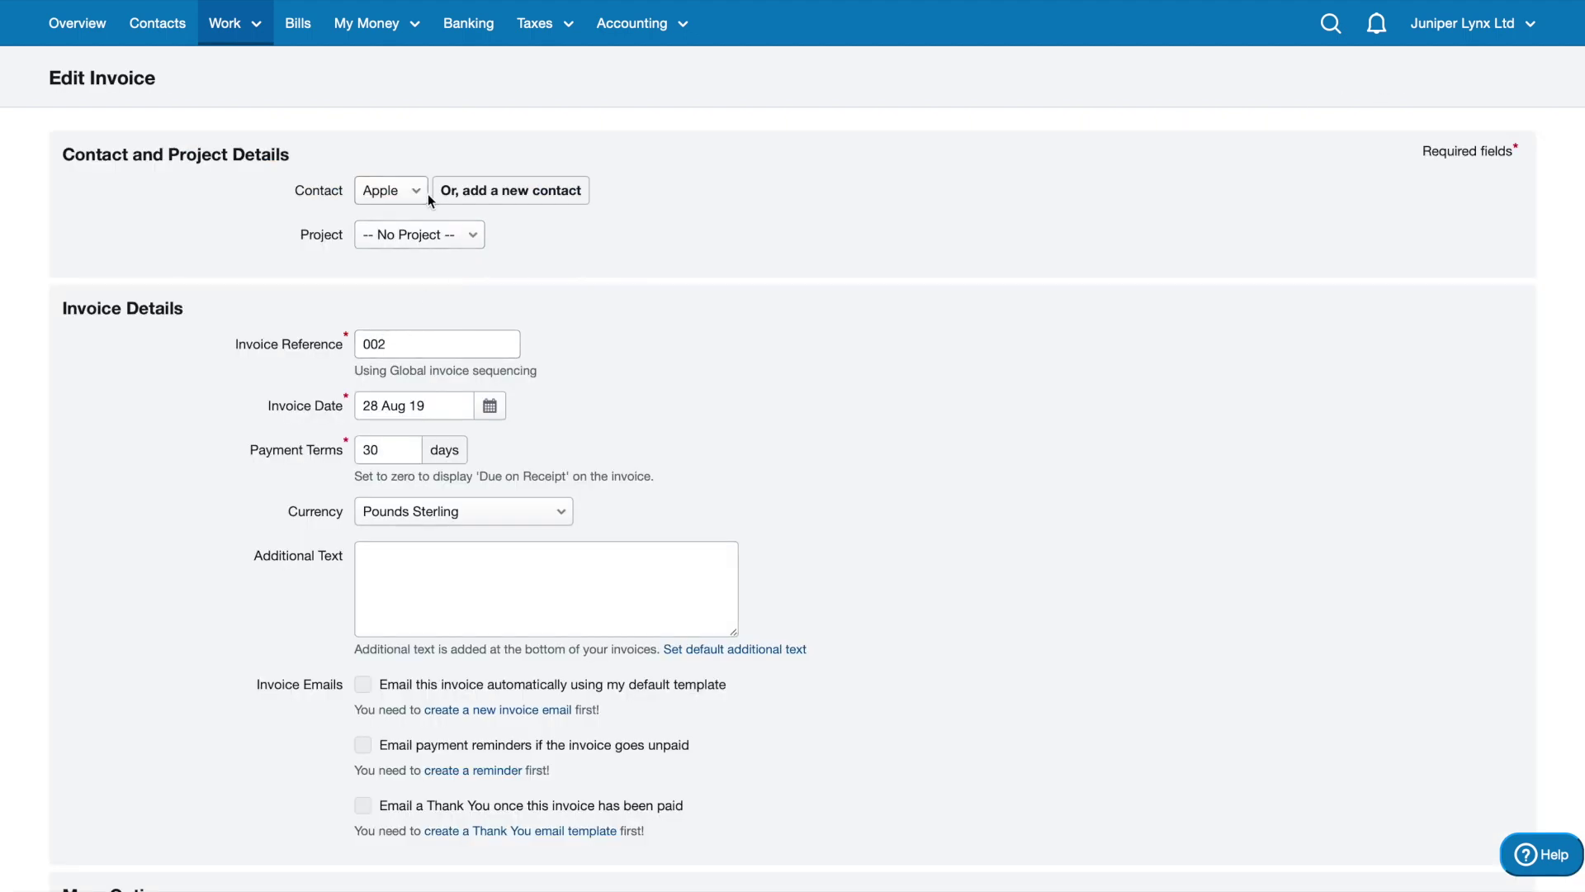
Step: Assign Invoice 002 to the Audio Book project, keeping timeslips and expenses excluded
click(413, 234)
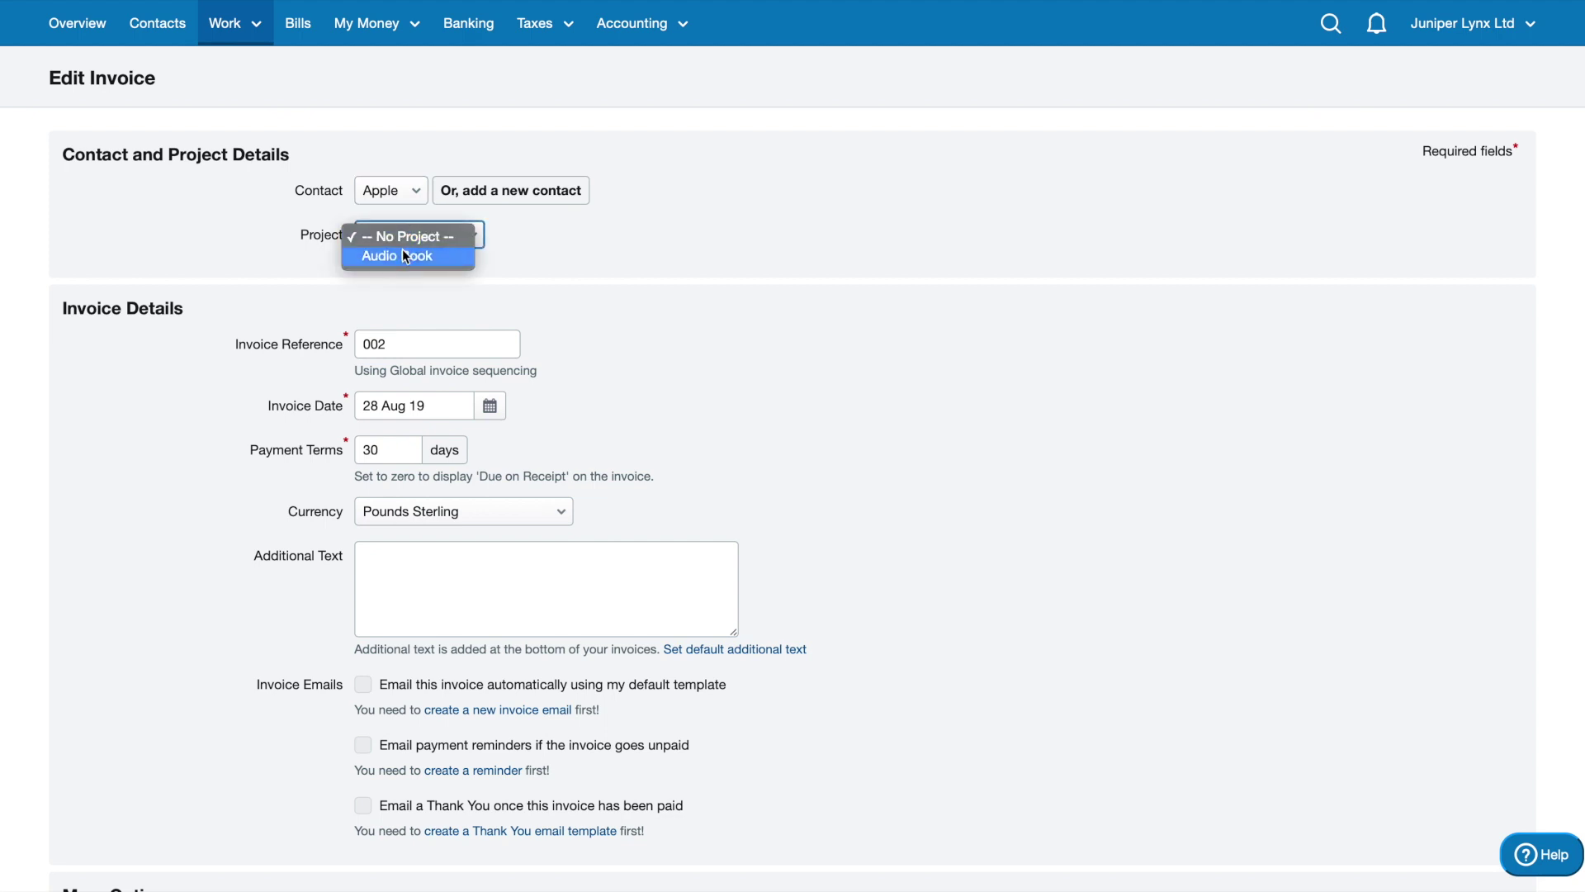
click(403, 255)
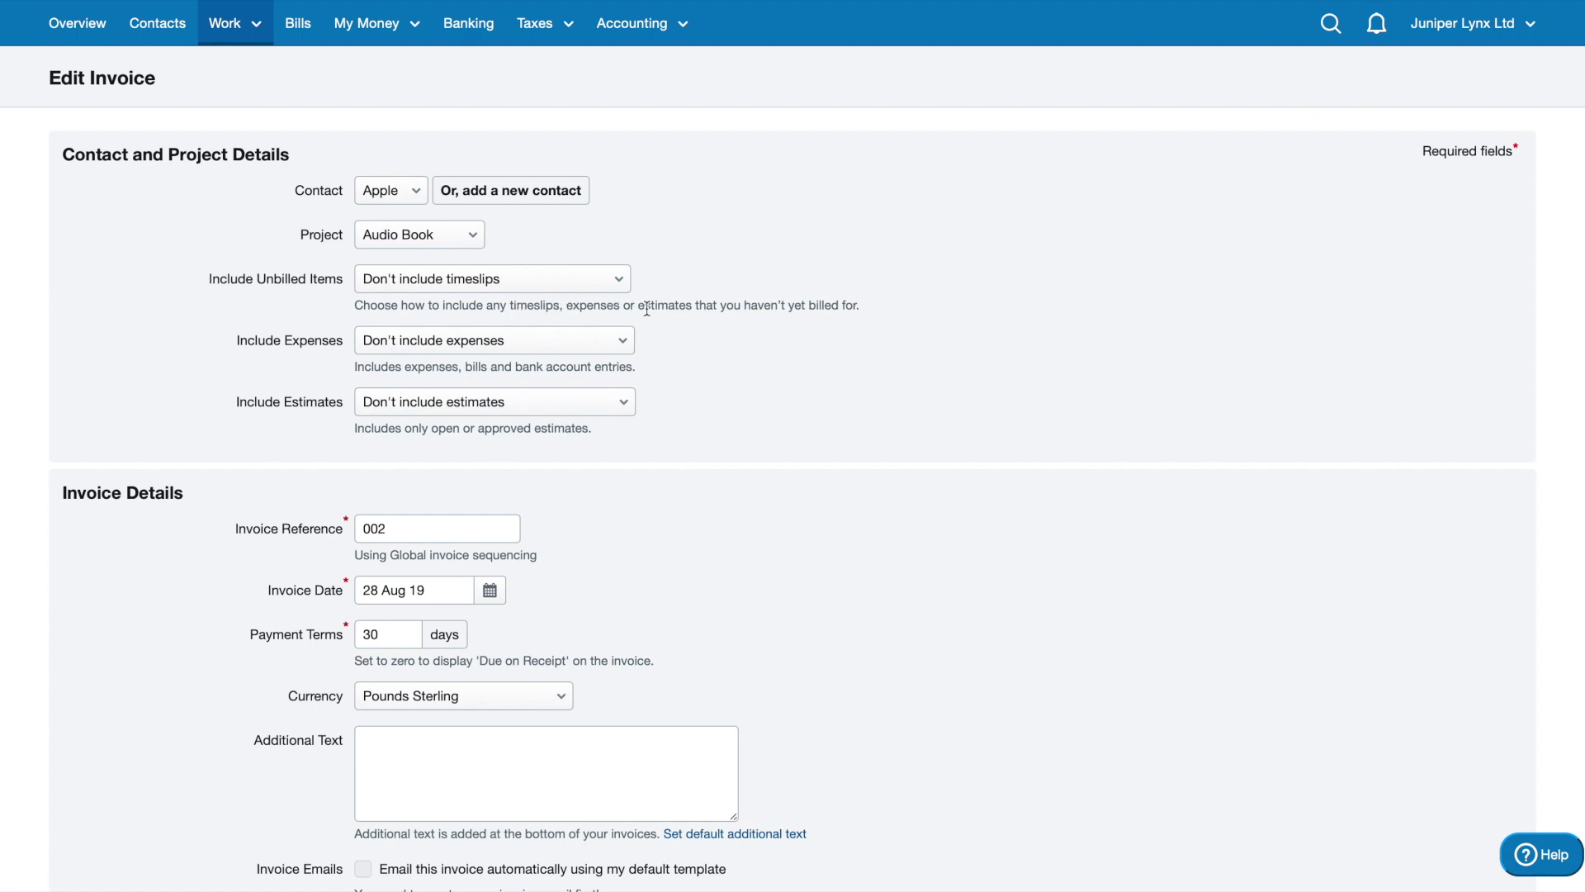
click(566, 289)
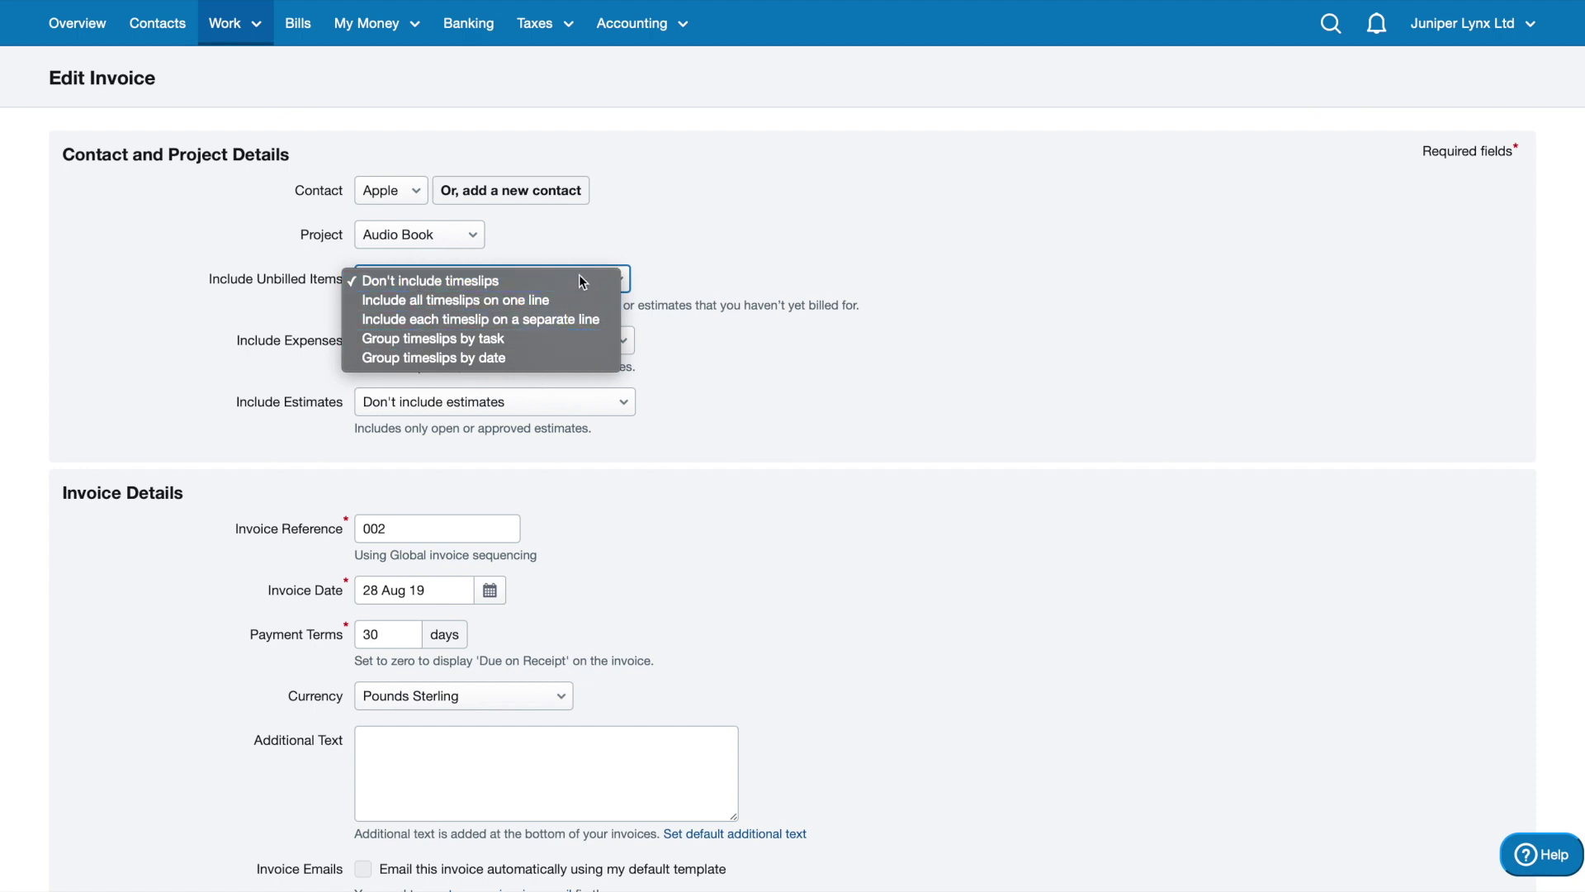
click(563, 284)
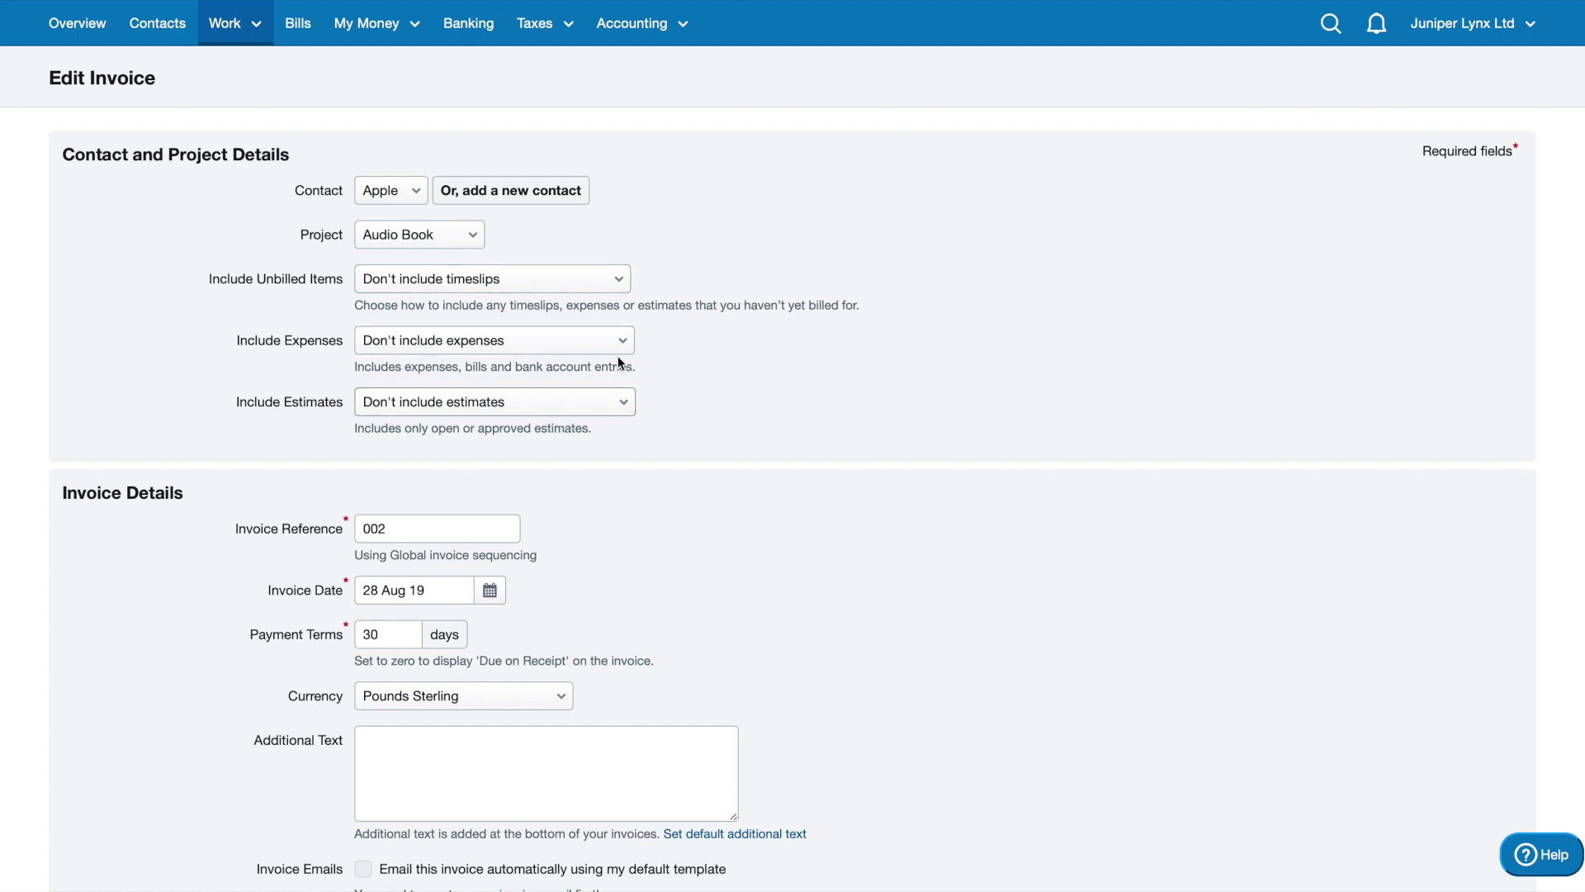
drag(690, 355, 638, 391)
click(638, 392)
click(584, 340)
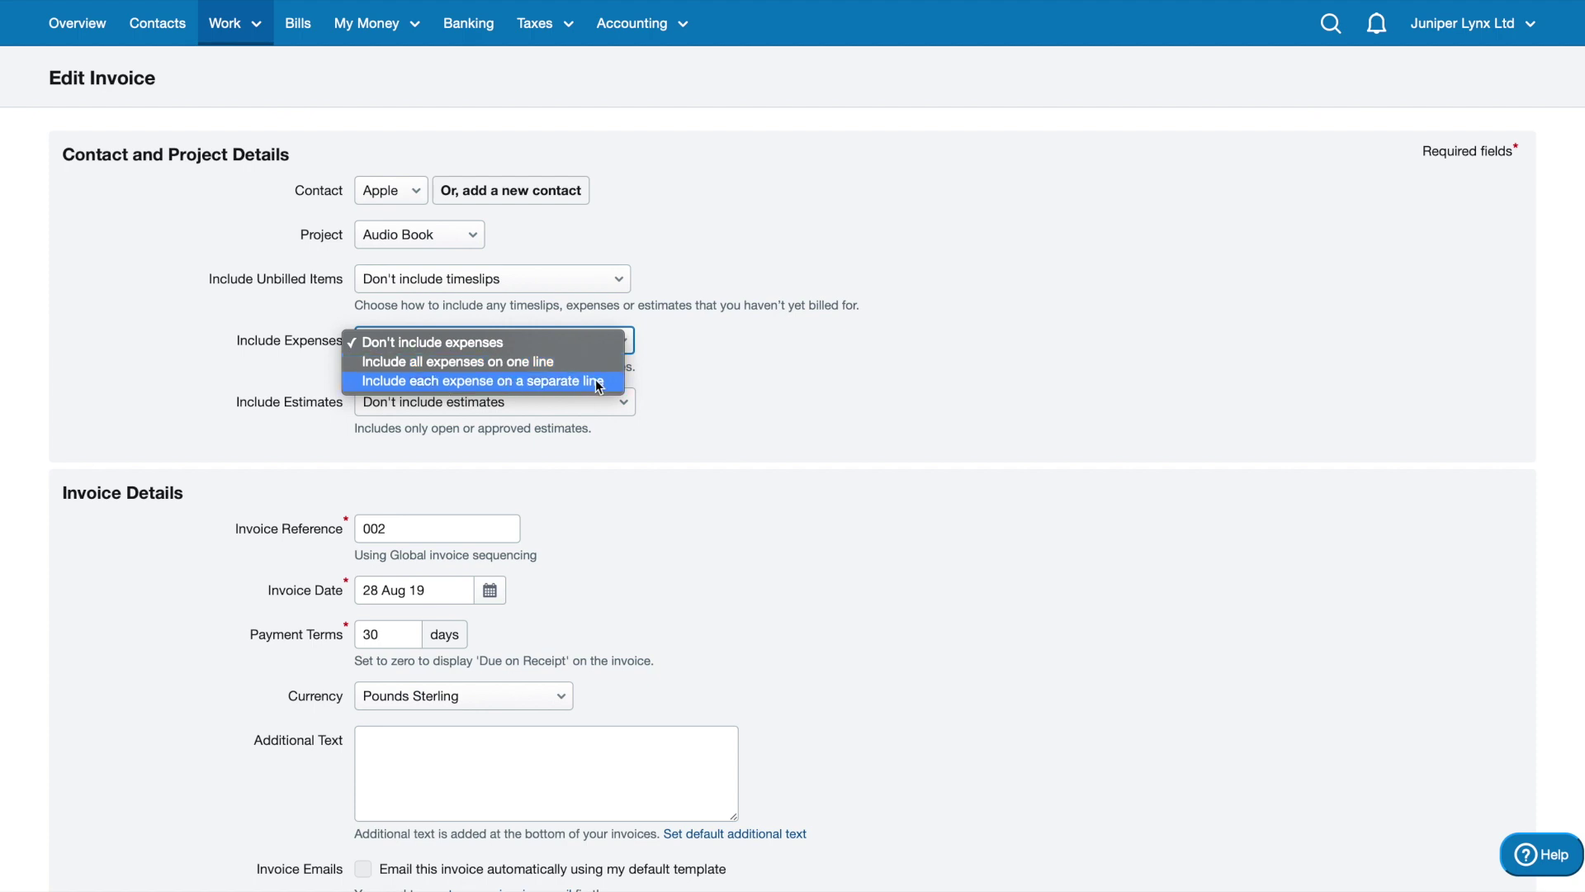
click(707, 359)
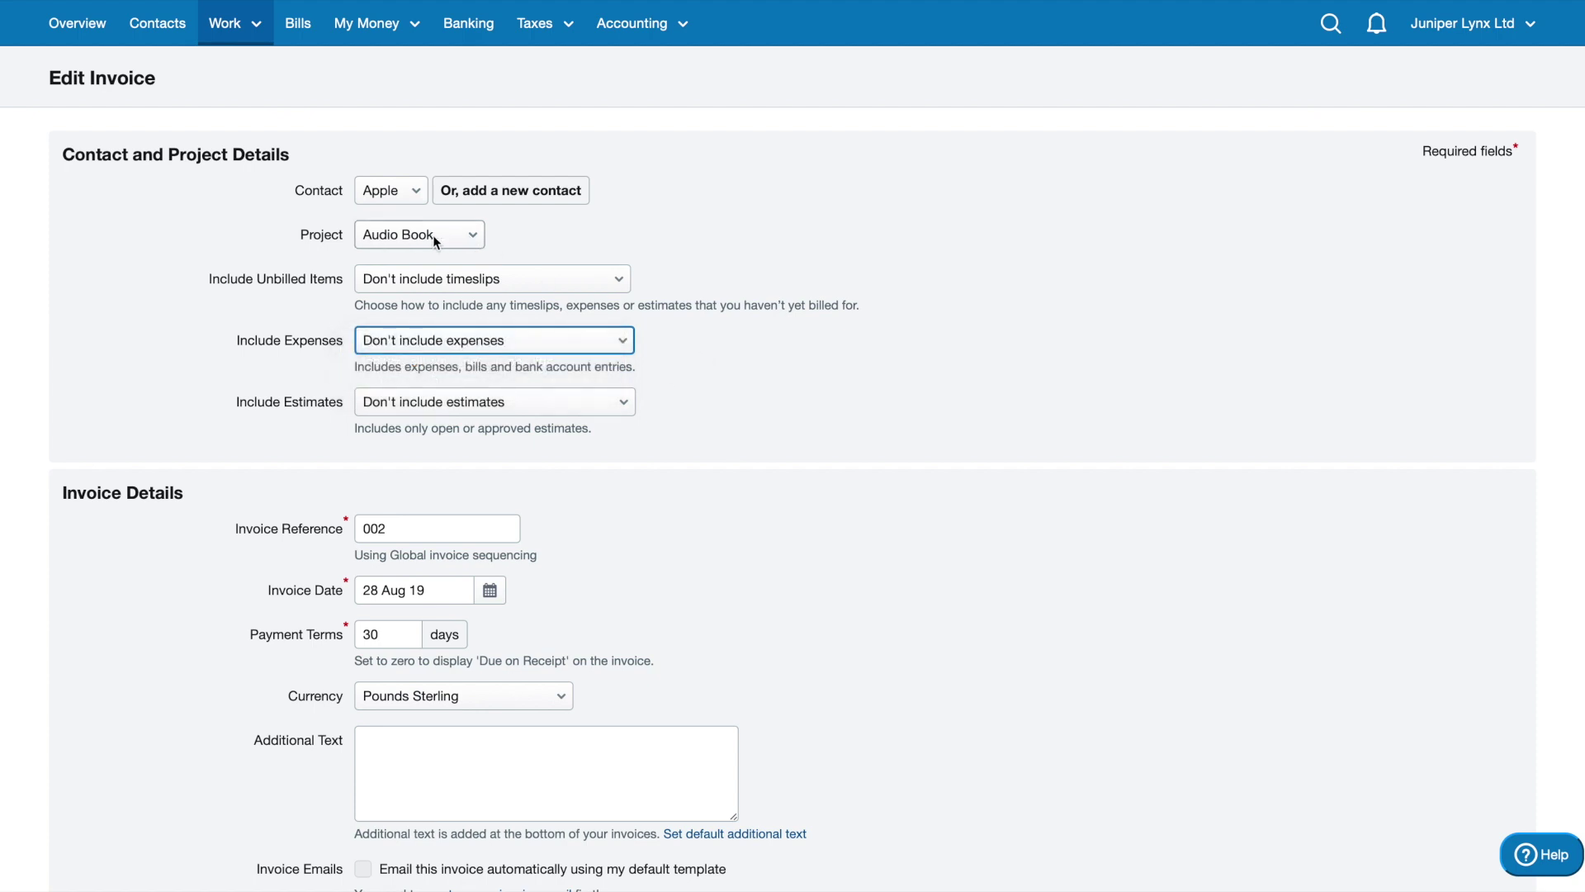
Step: Keep Audio Book as project, leave estimates excluded, and save the invoice changes
click(433, 234)
click(453, 236)
click(455, 234)
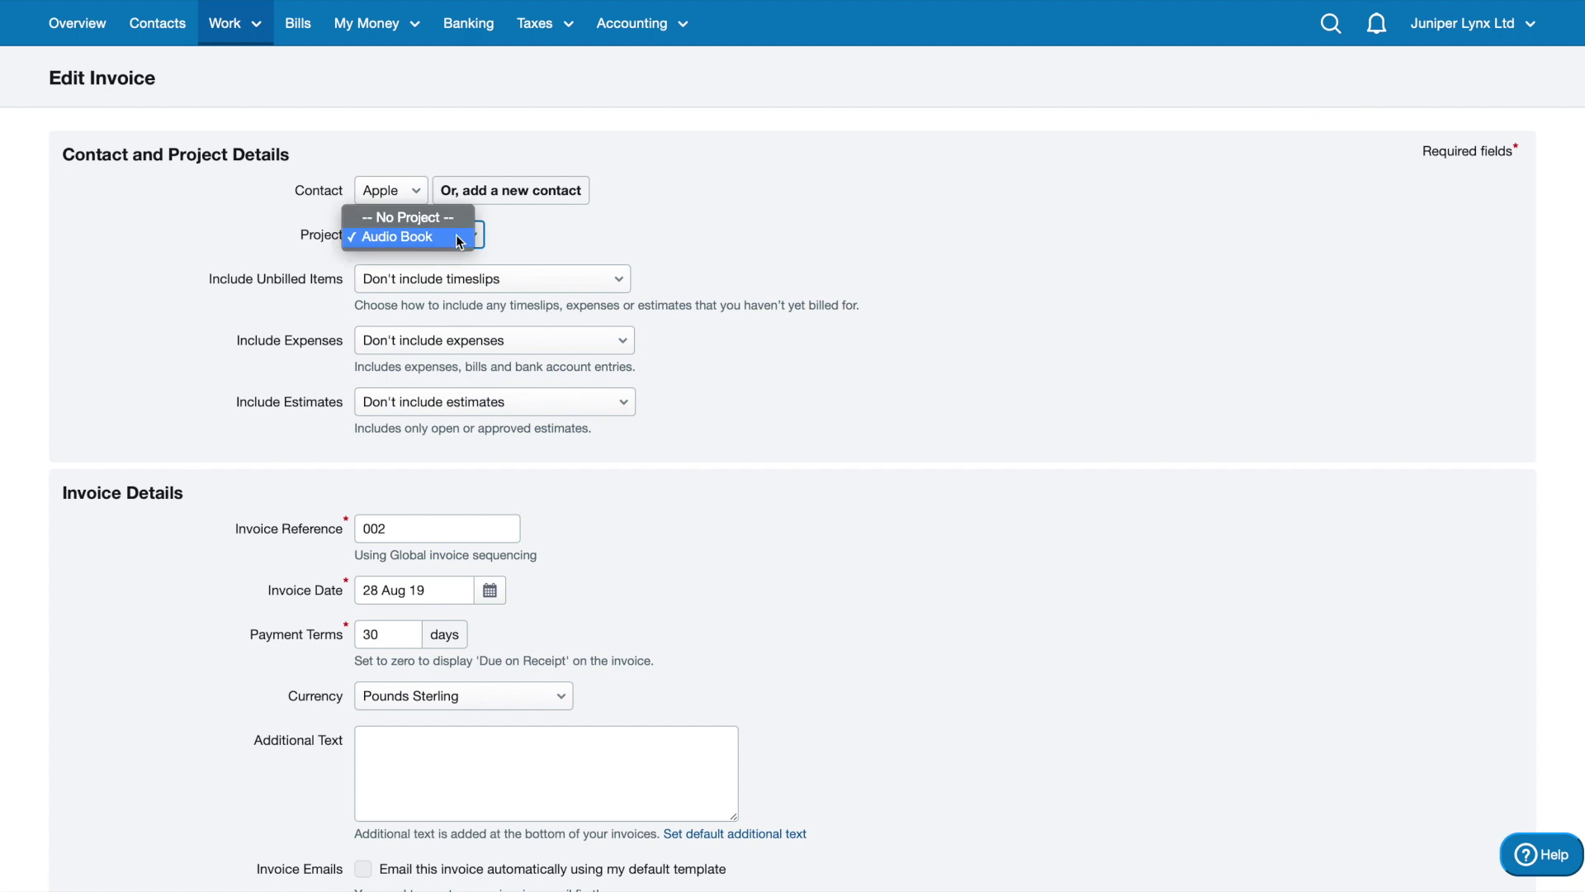
click(456, 235)
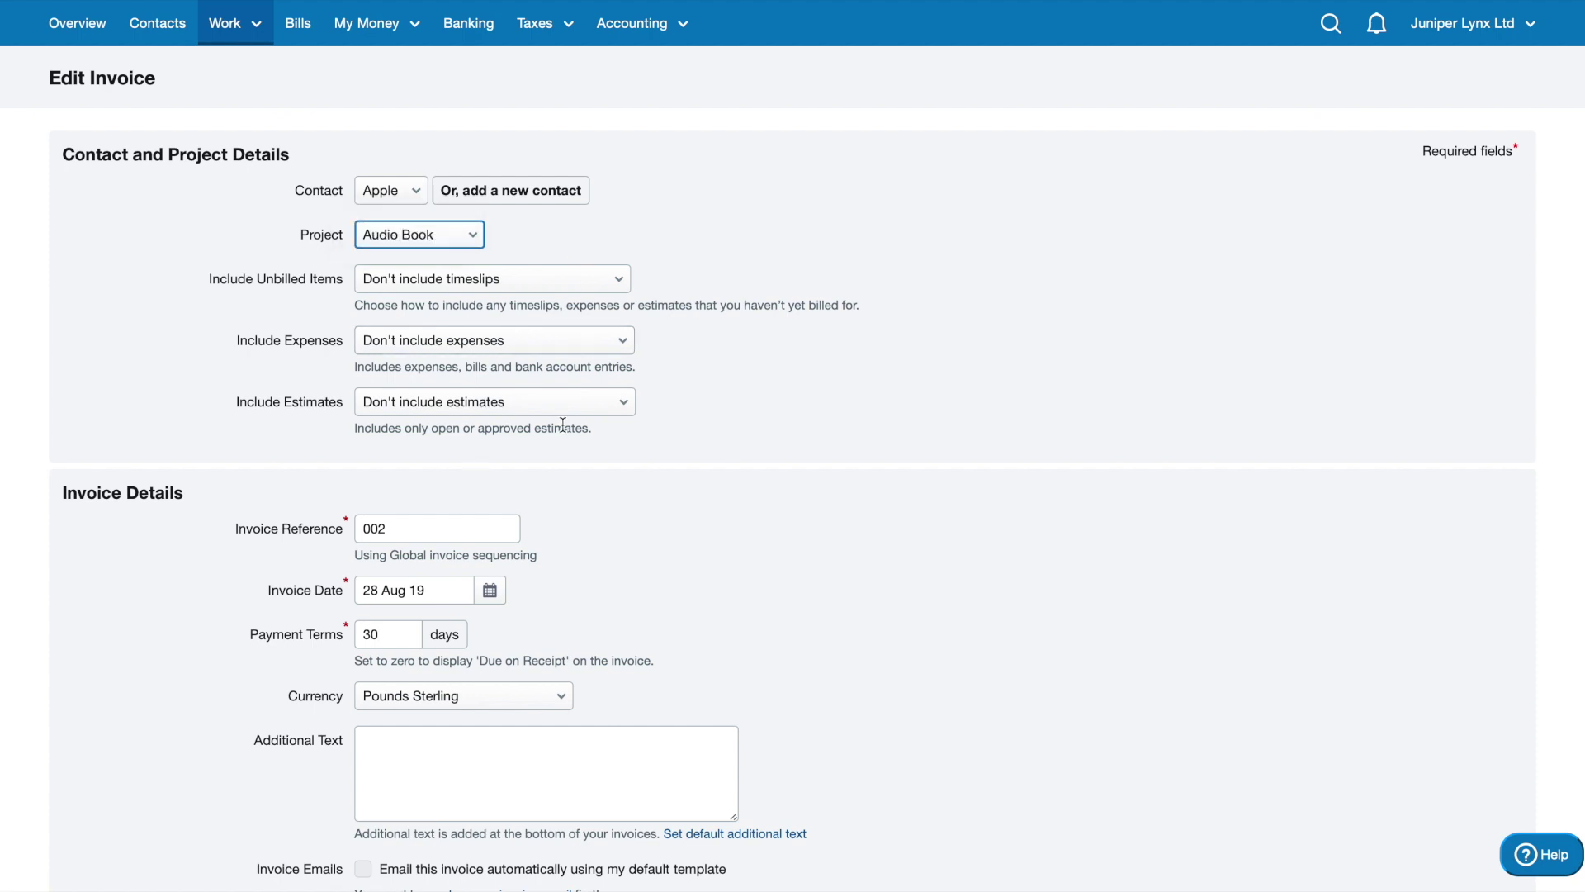
scroll(562, 424, down, 2)
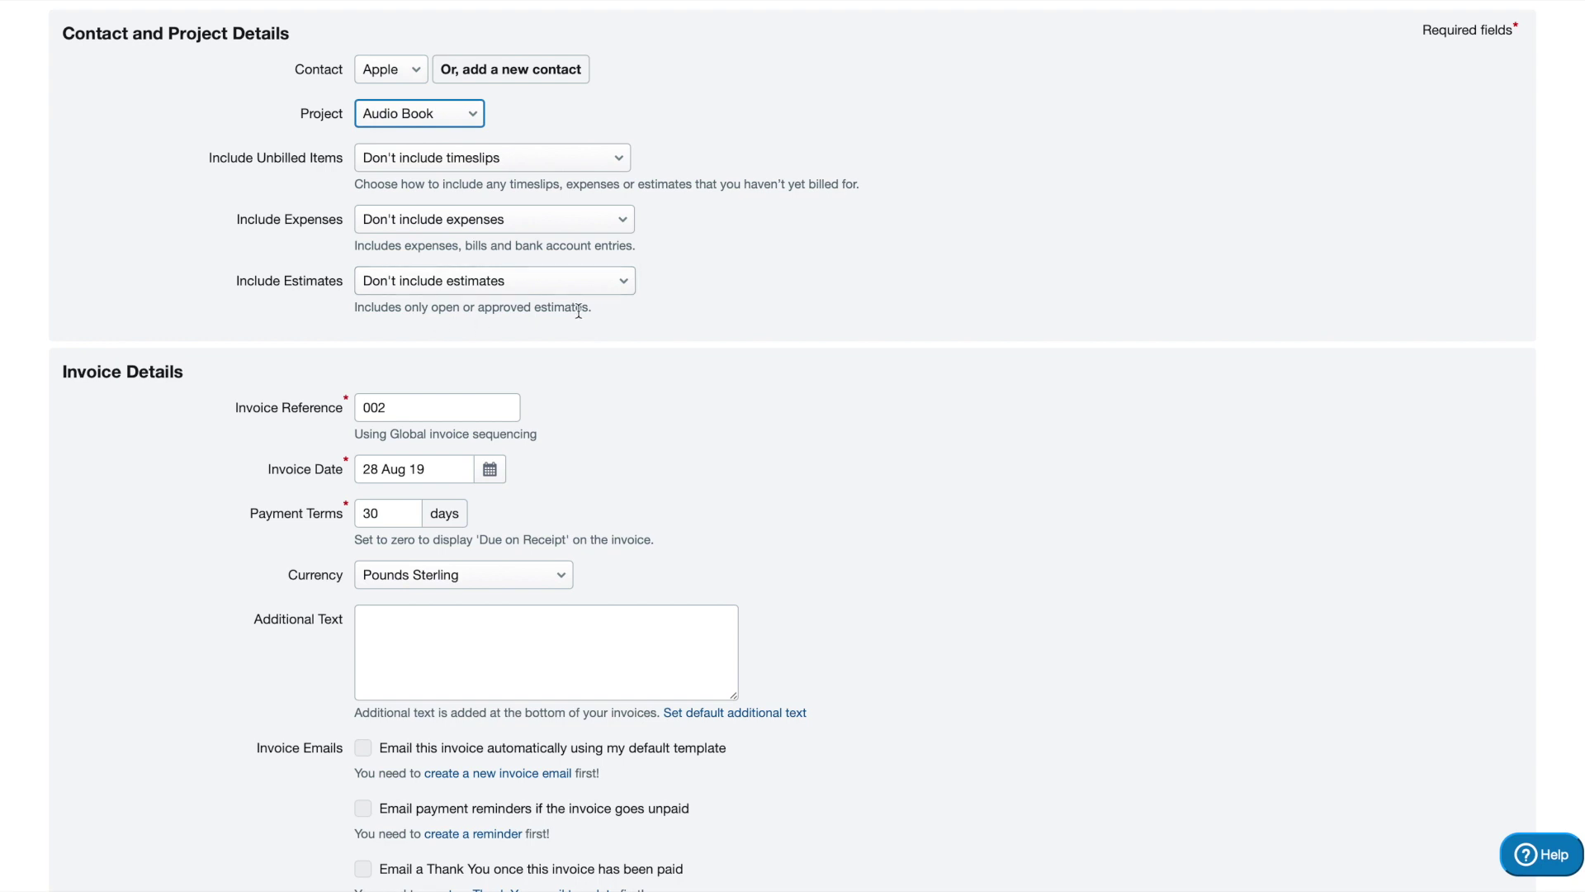
click(591, 288)
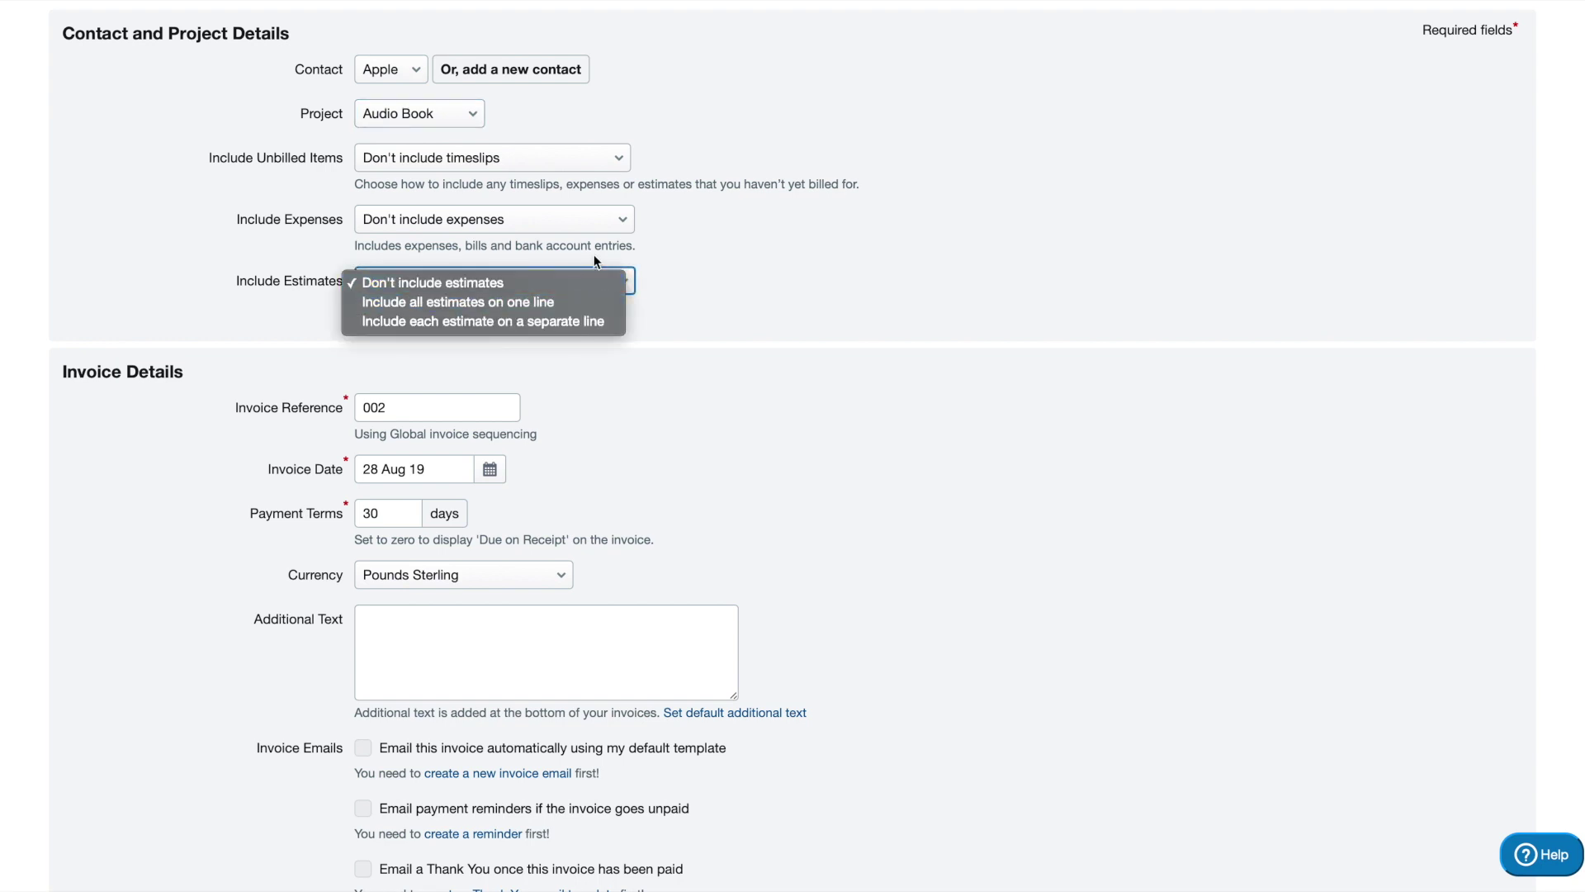
click(566, 281)
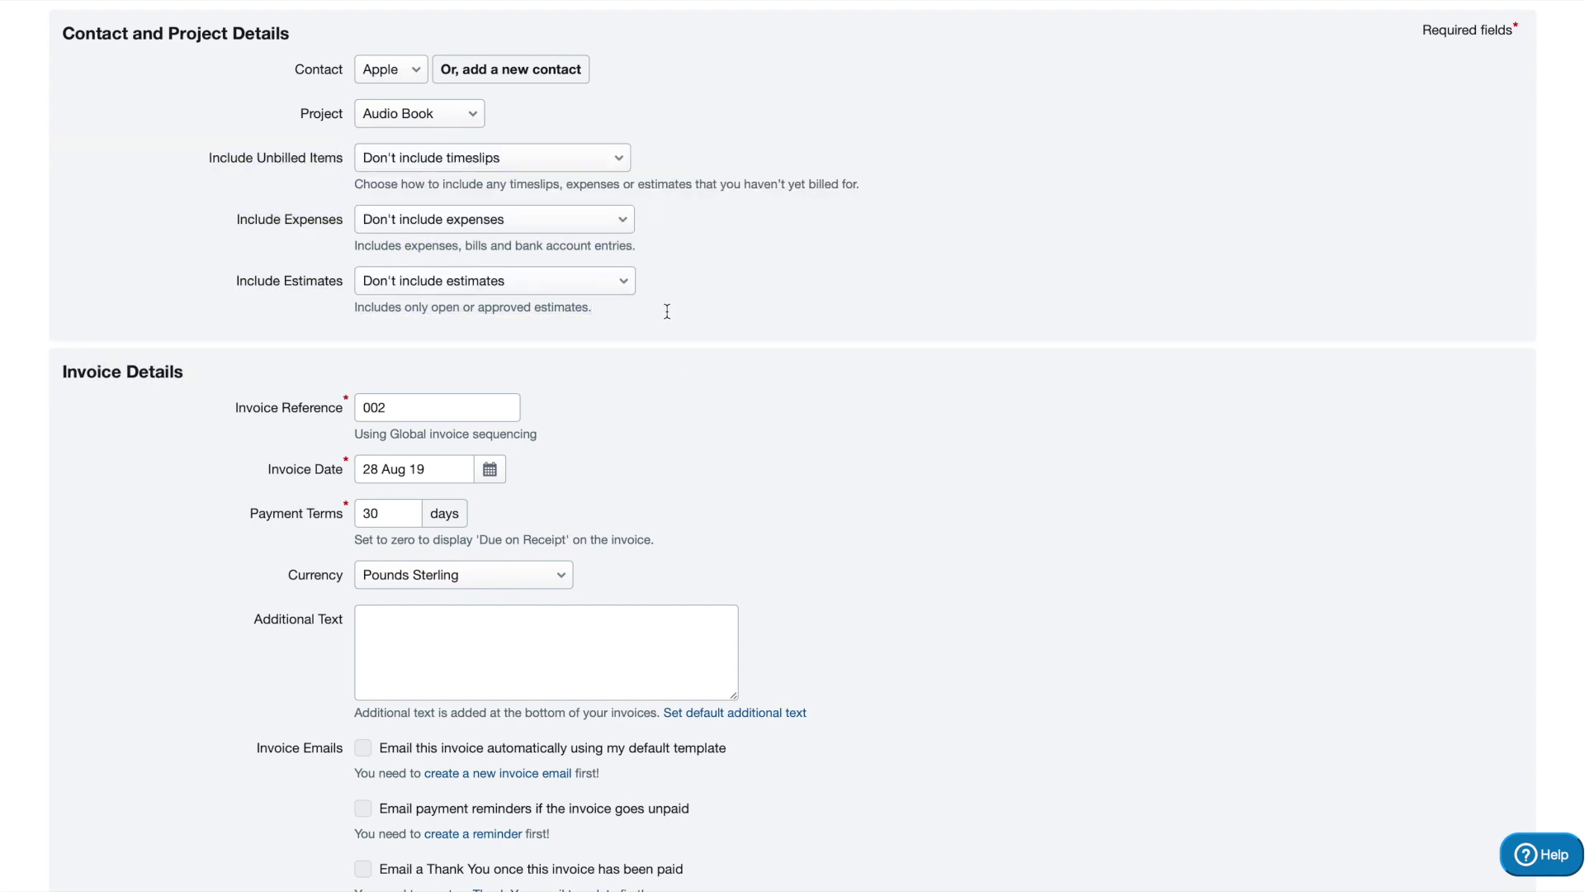
scroll(667, 311, down, 3)
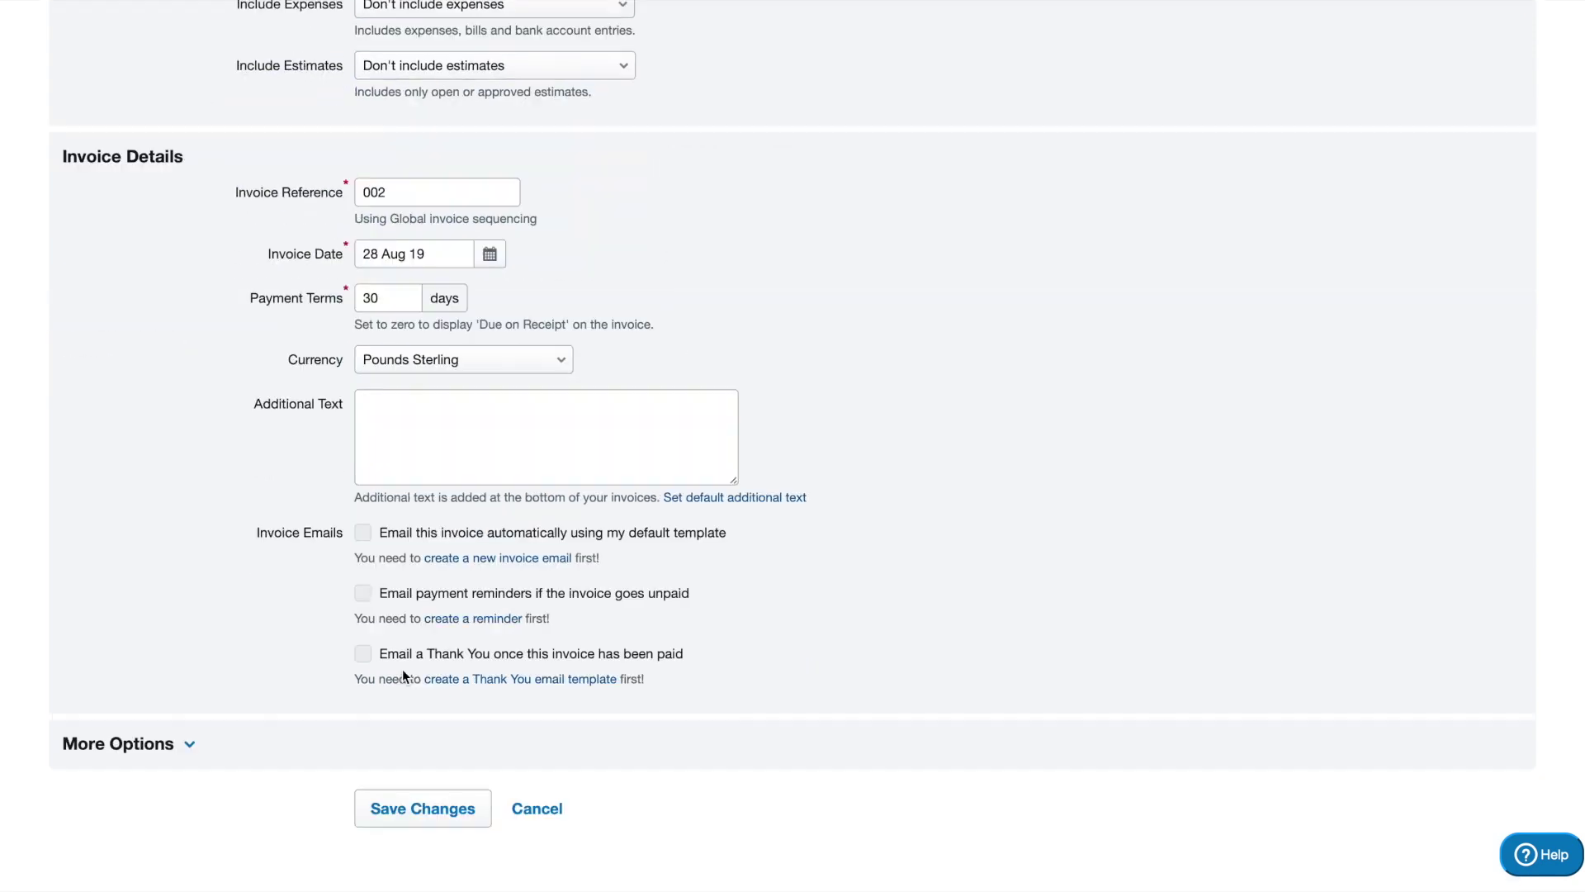
click(406, 809)
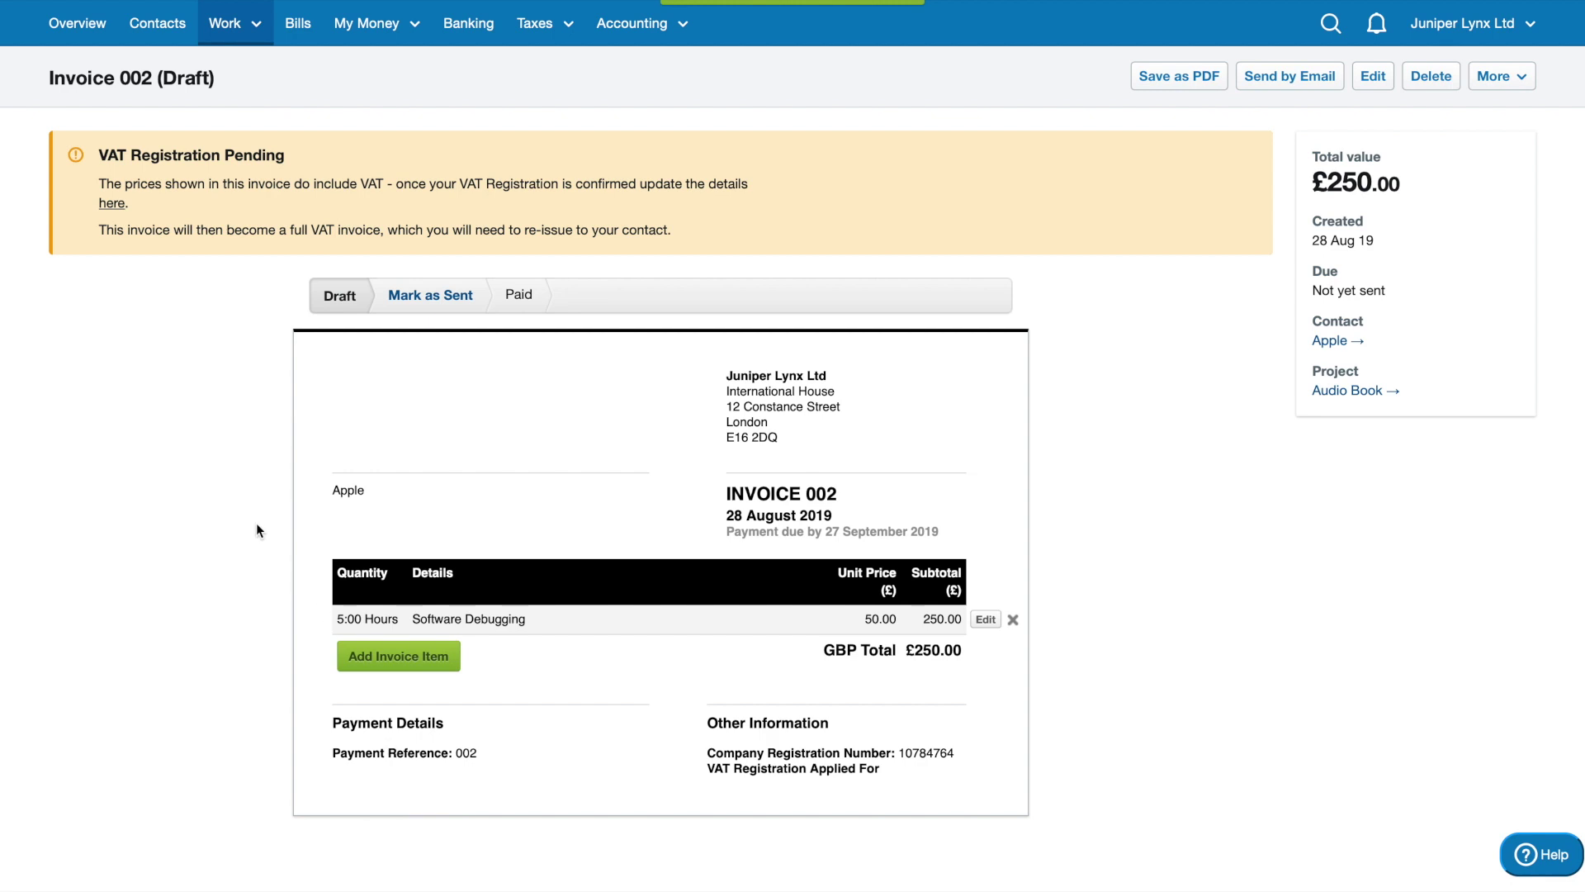
Step: Mark Invoice 002 as sent, making it open and due 27 Sep 19
scroll(256, 524, down, 1)
scroll(256, 522, up, 1)
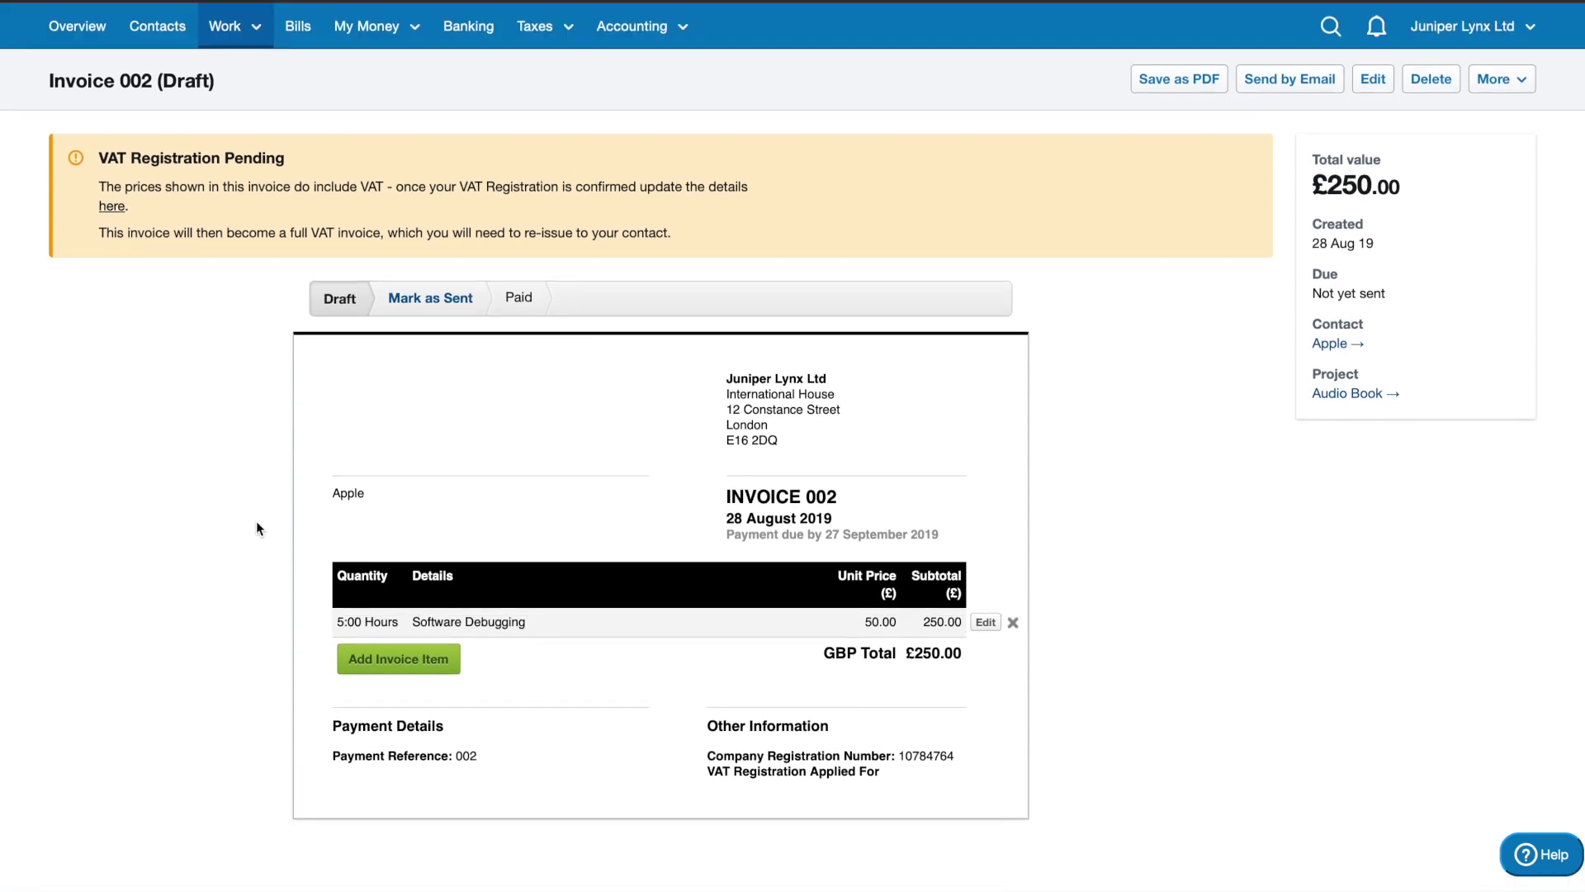
click(231, 24)
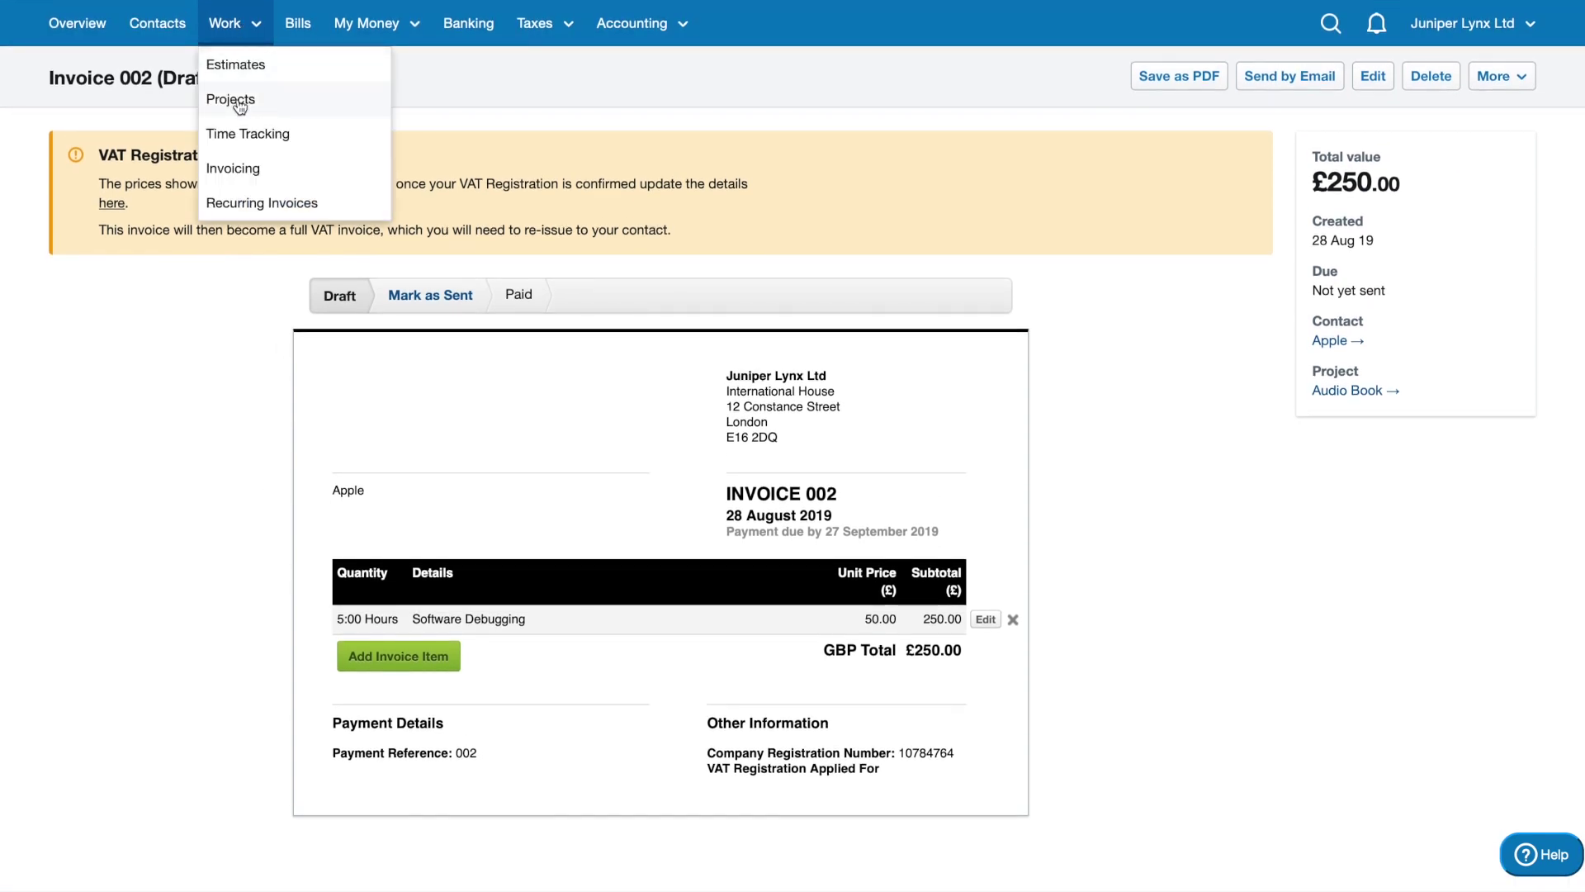
click(449, 301)
mouse_move(258, 18)
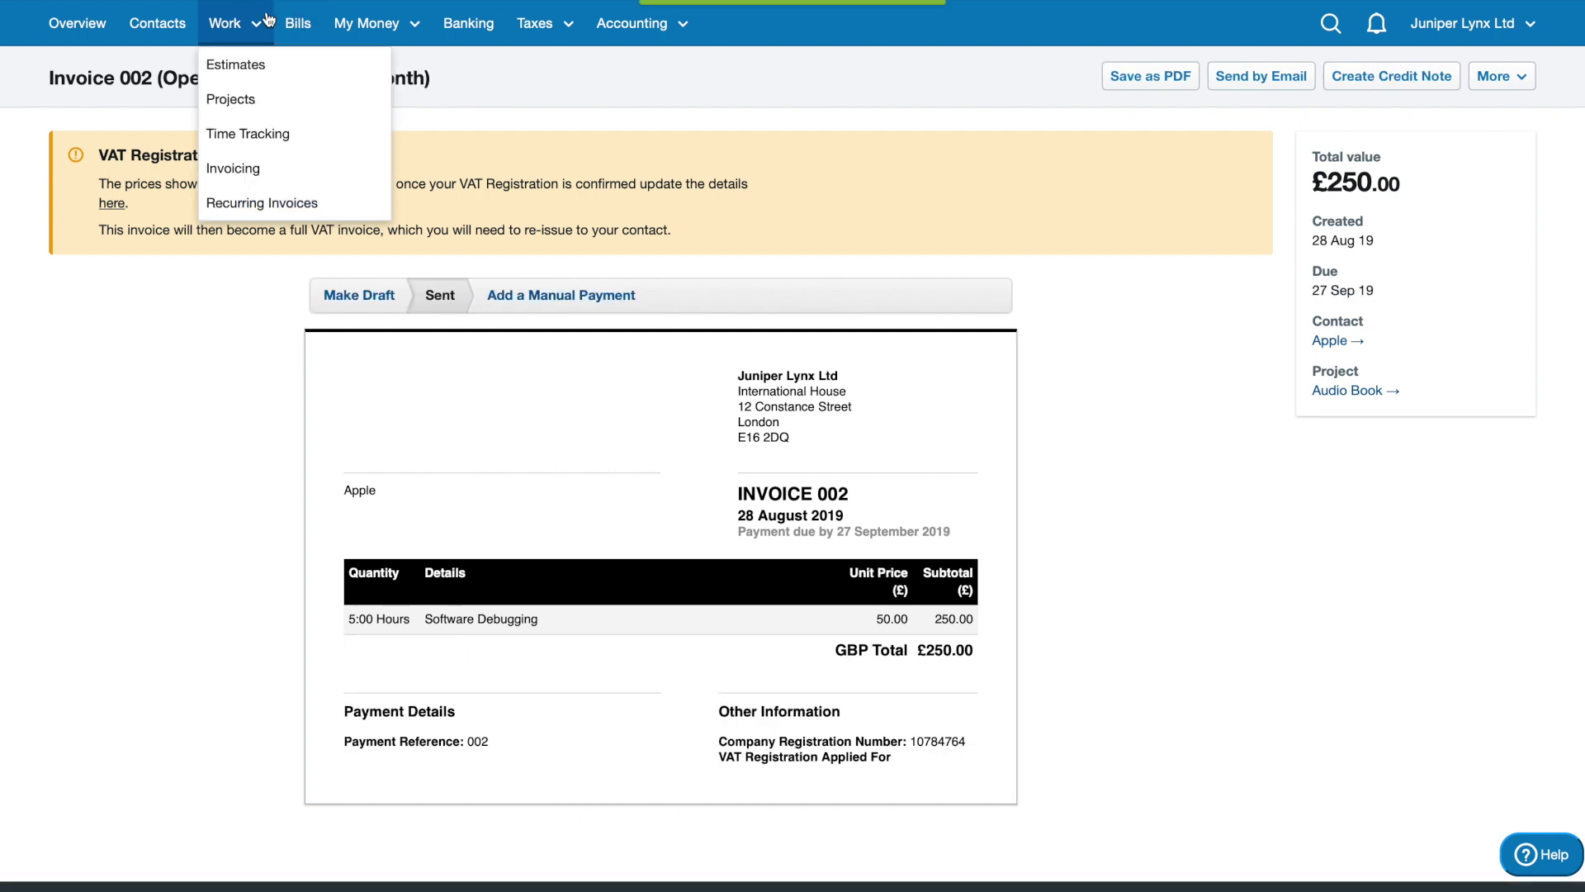
Step: Check the invoices list shows Invoice 002 under Apple : Audio Book, open for 250.00
click(237, 170)
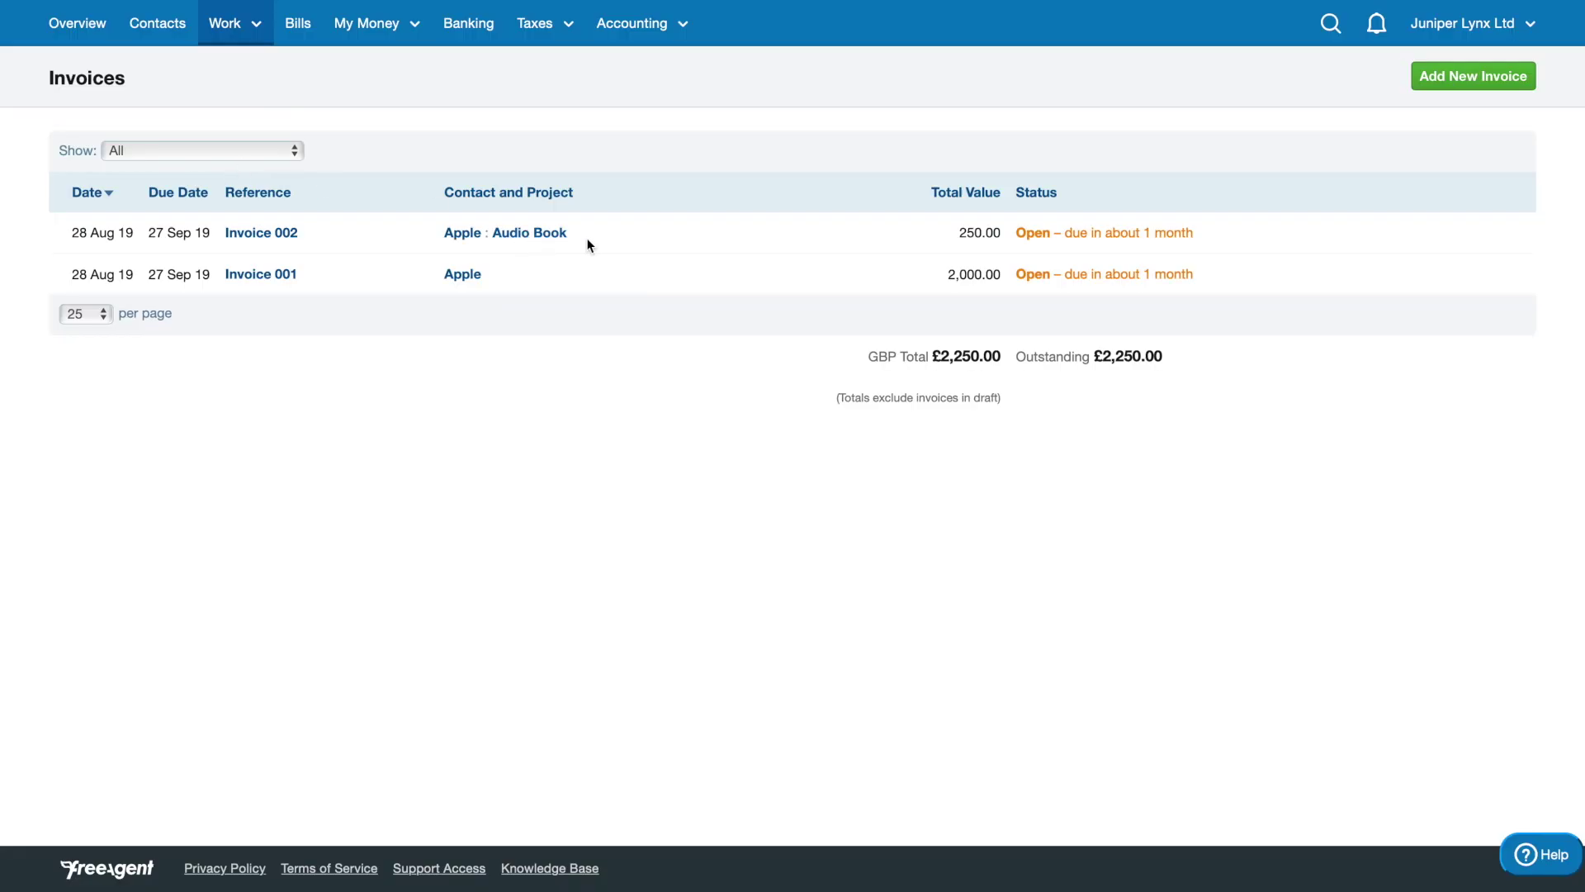
drag(587, 245, 491, 239)
click(434, 191)
drag(434, 192, 583, 191)
click(583, 192)
mouse_move(236, 23)
click(271, 109)
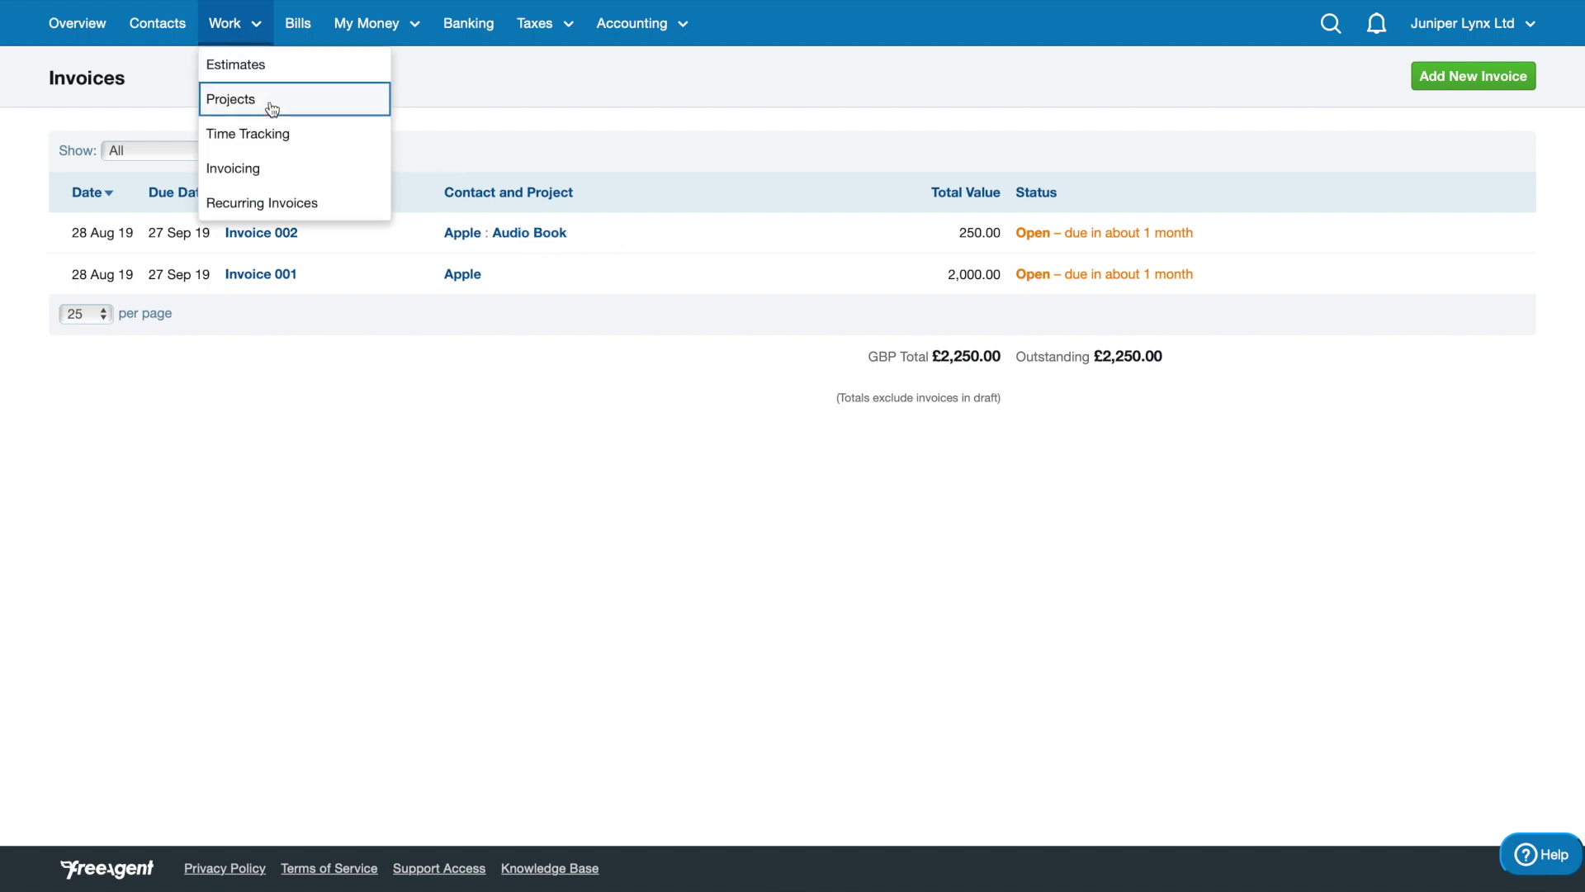
Step: Confirm Audio Book now shows £250.00 invoiced (net) and £0.00 to be invoiced
mouse_move(225, 34)
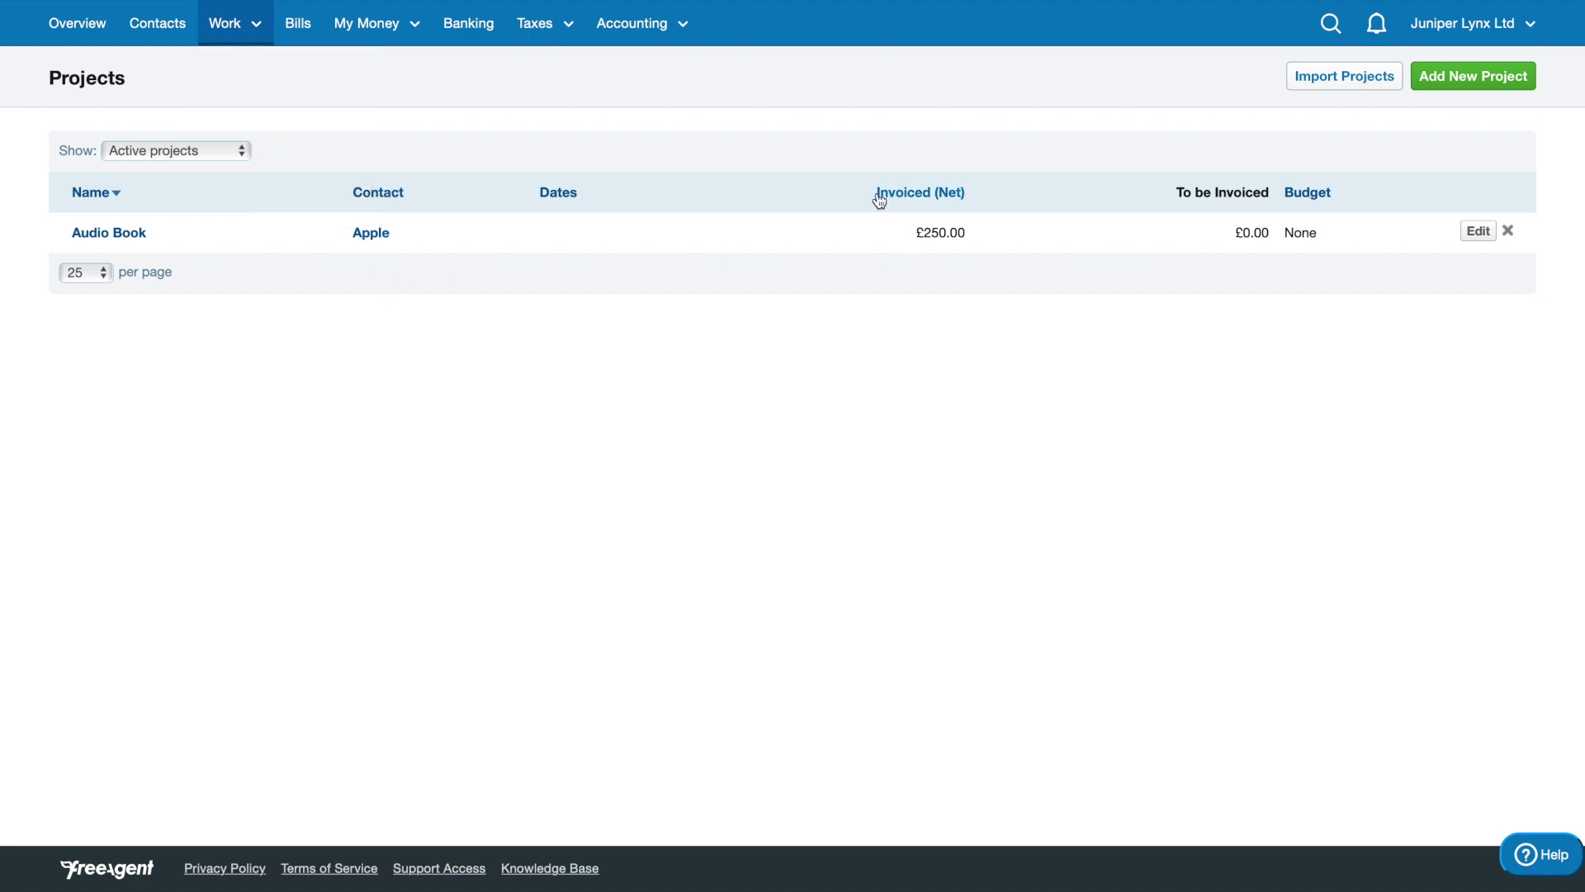
drag(870, 191, 901, 232)
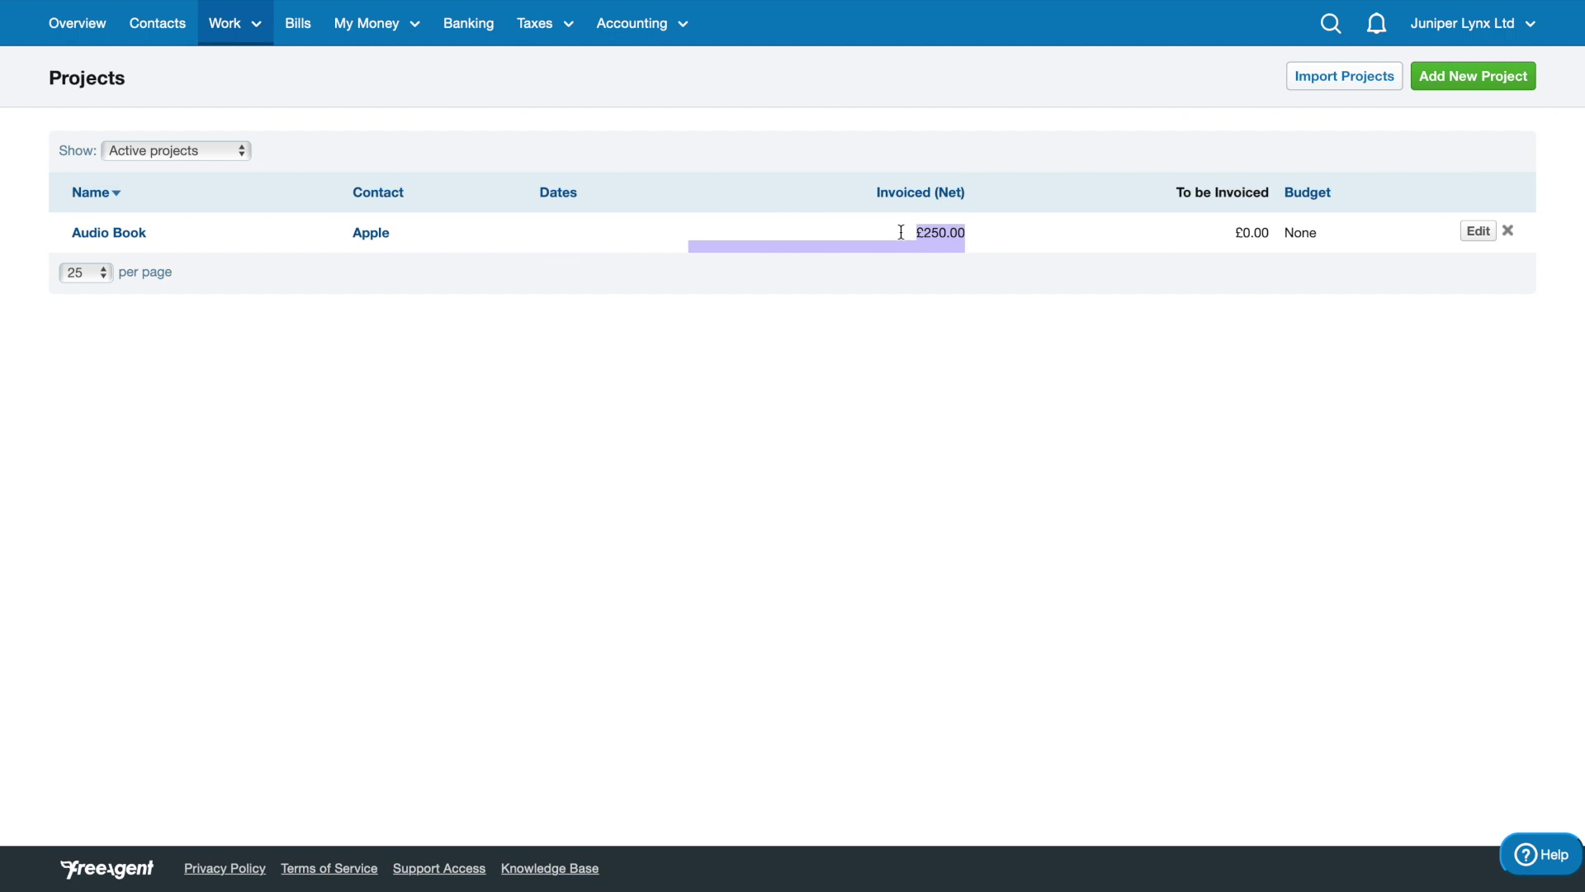
click(901, 232)
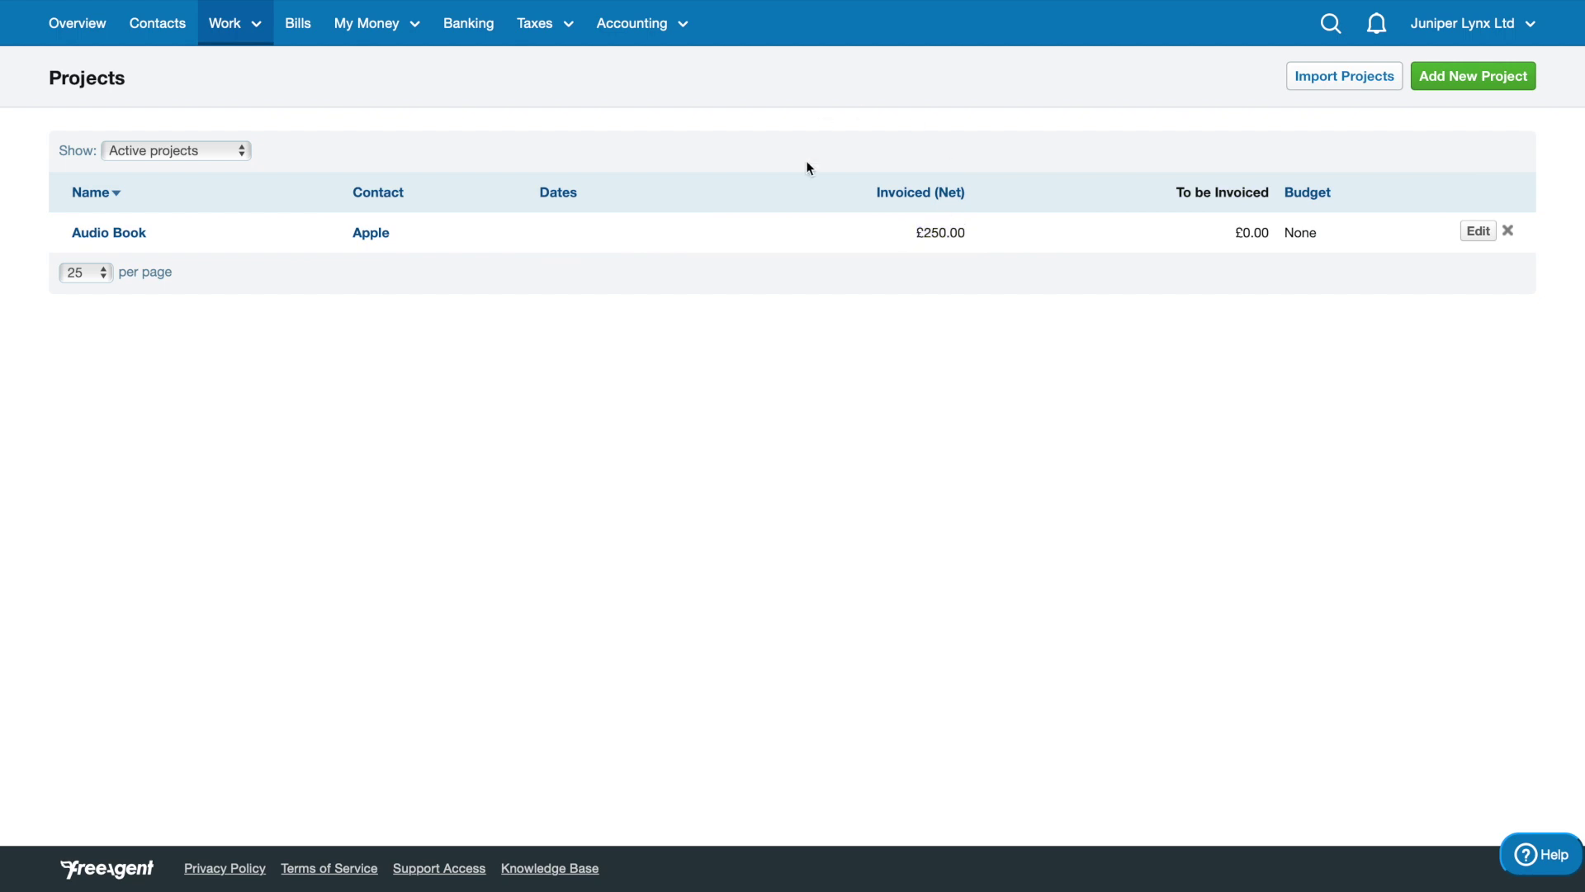
Step: Review Audio Book's summary figures (£250 invoiced, £0 expenses, £250 profit), then view its estimates
click(130, 234)
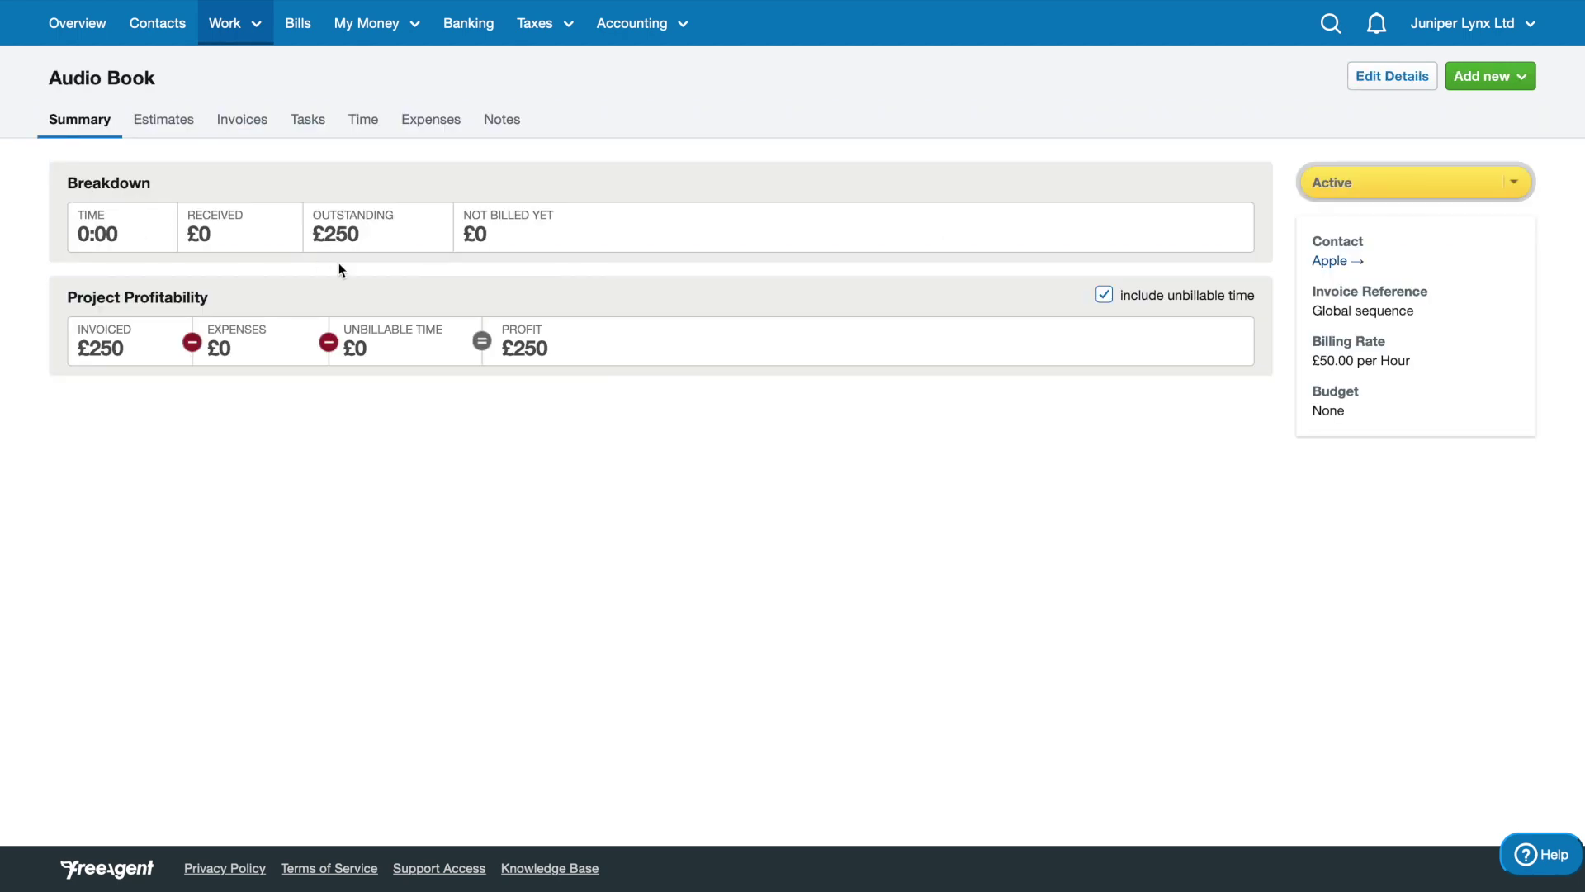
drag(66, 297, 232, 314)
click(232, 314)
triple_click(121, 348)
click(120, 348)
triple_click(229, 336)
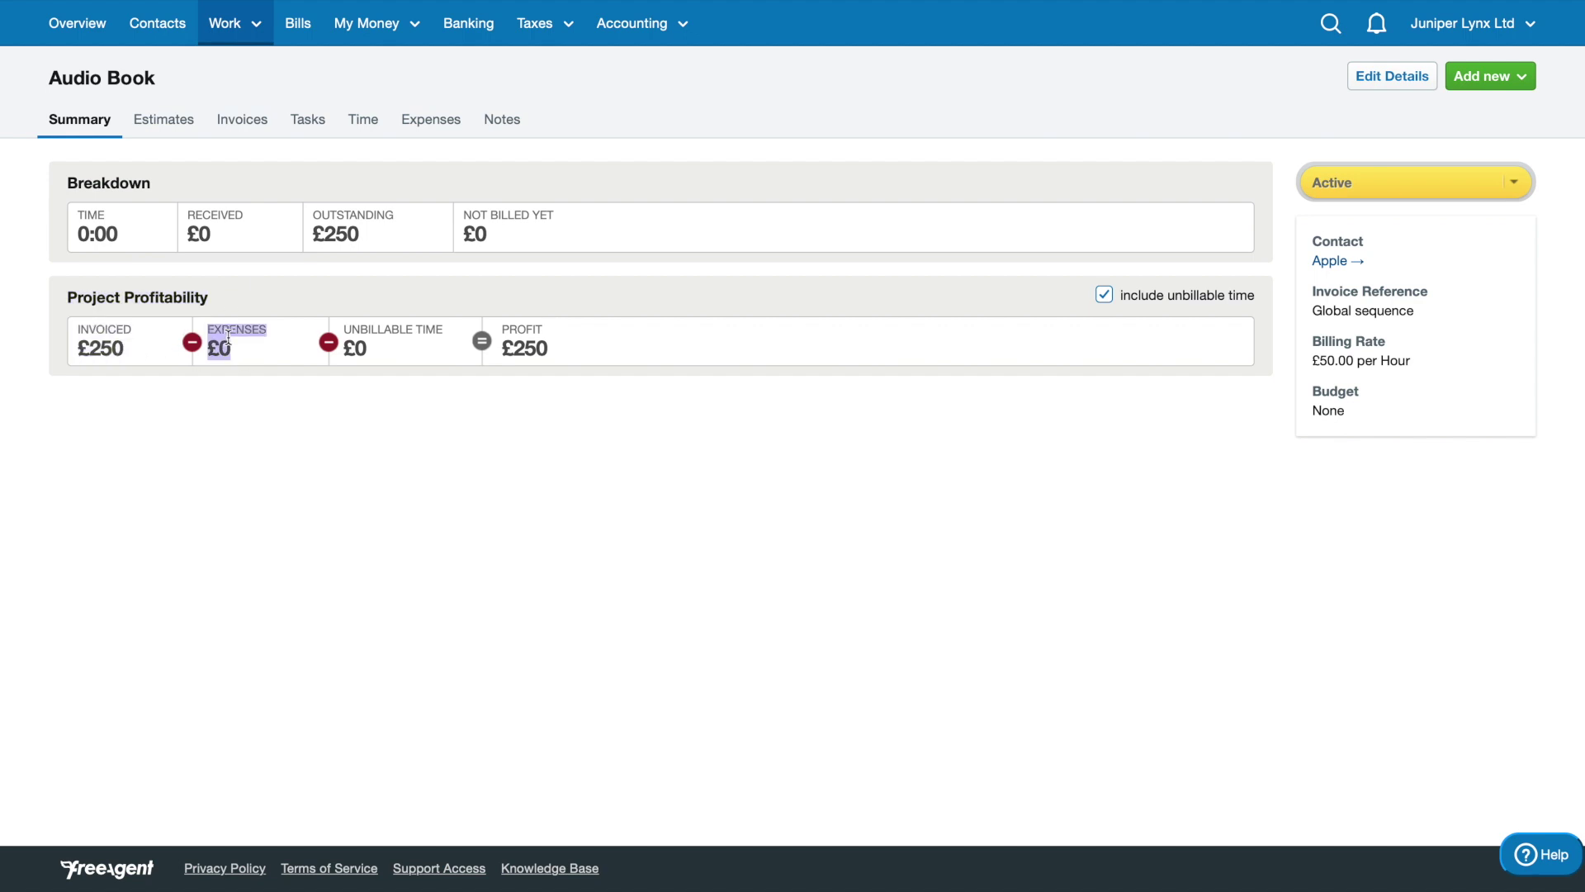
click(383, 352)
triple_click(503, 335)
click(557, 352)
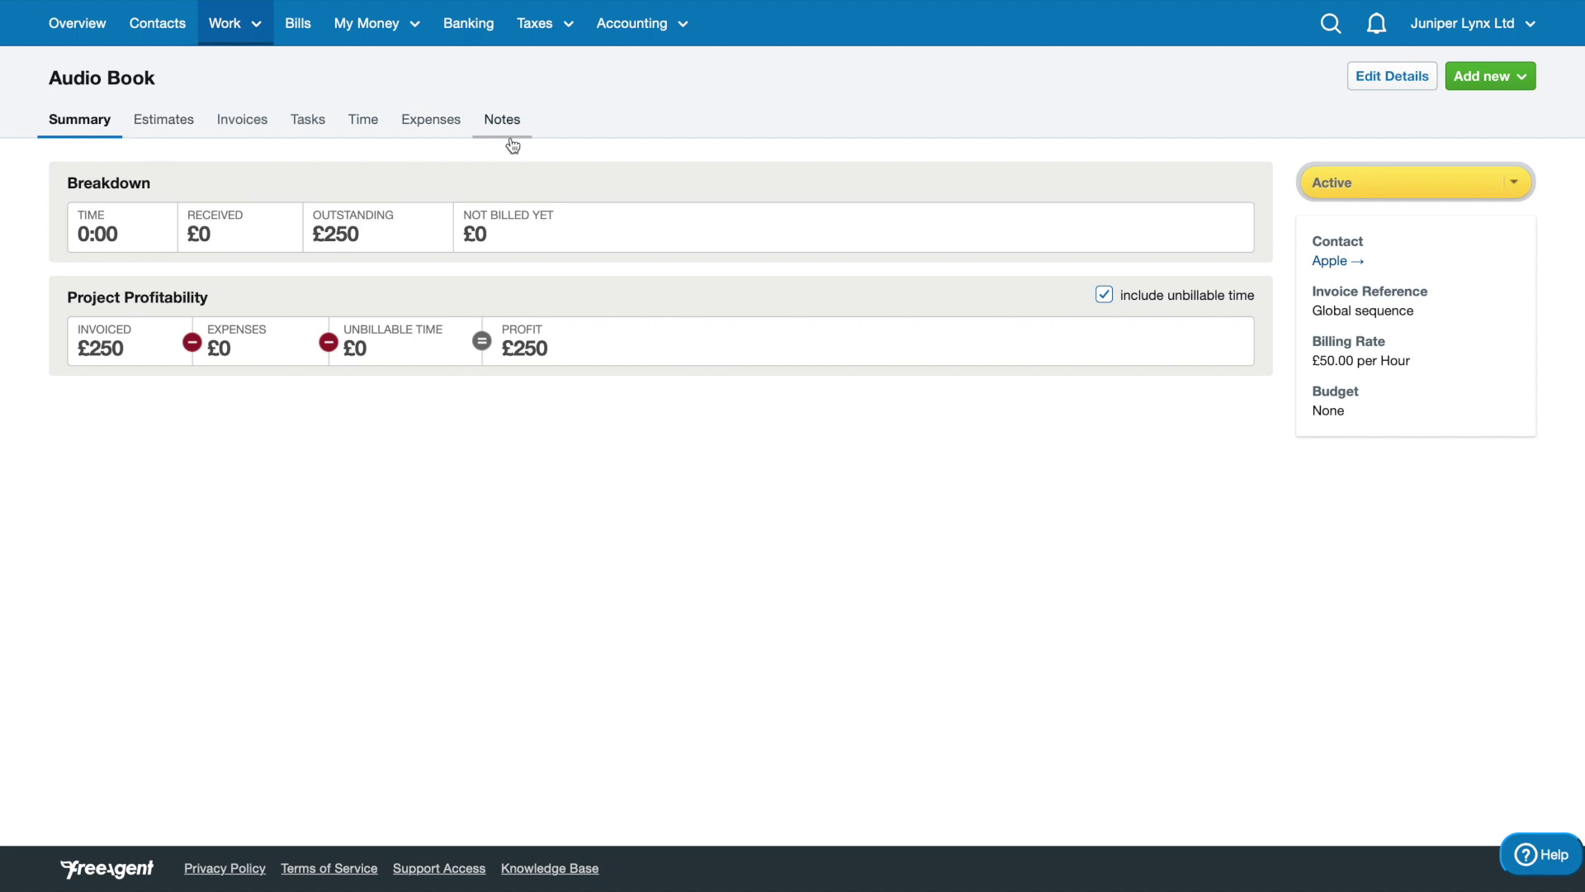
click(187, 133)
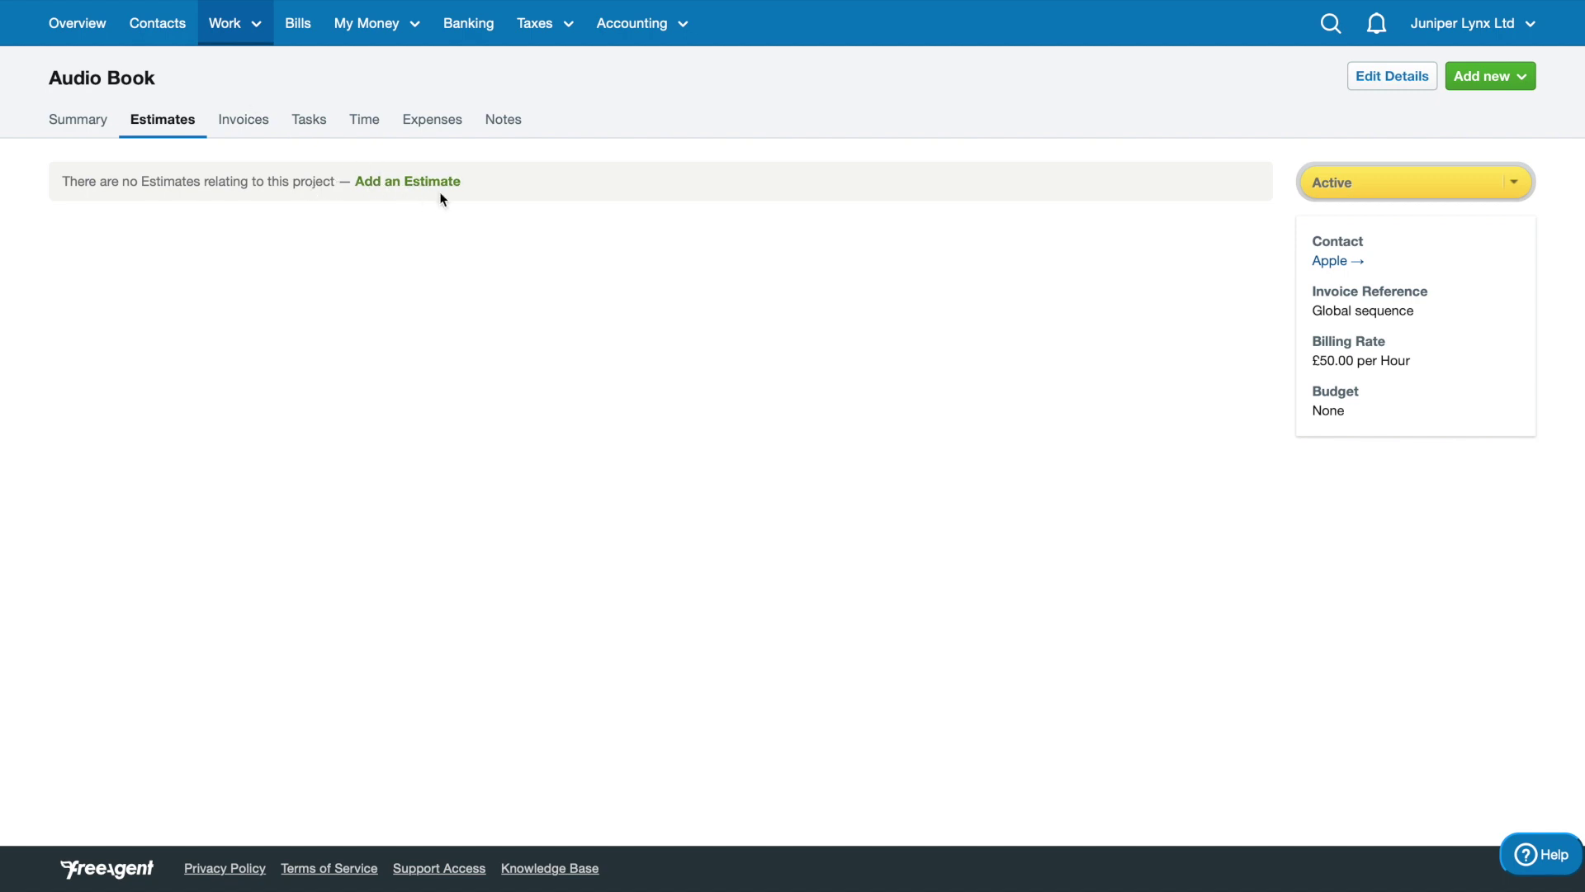
Step: View the project's invoices, showing only Invoice 002, and check the add-new options
click(261, 109)
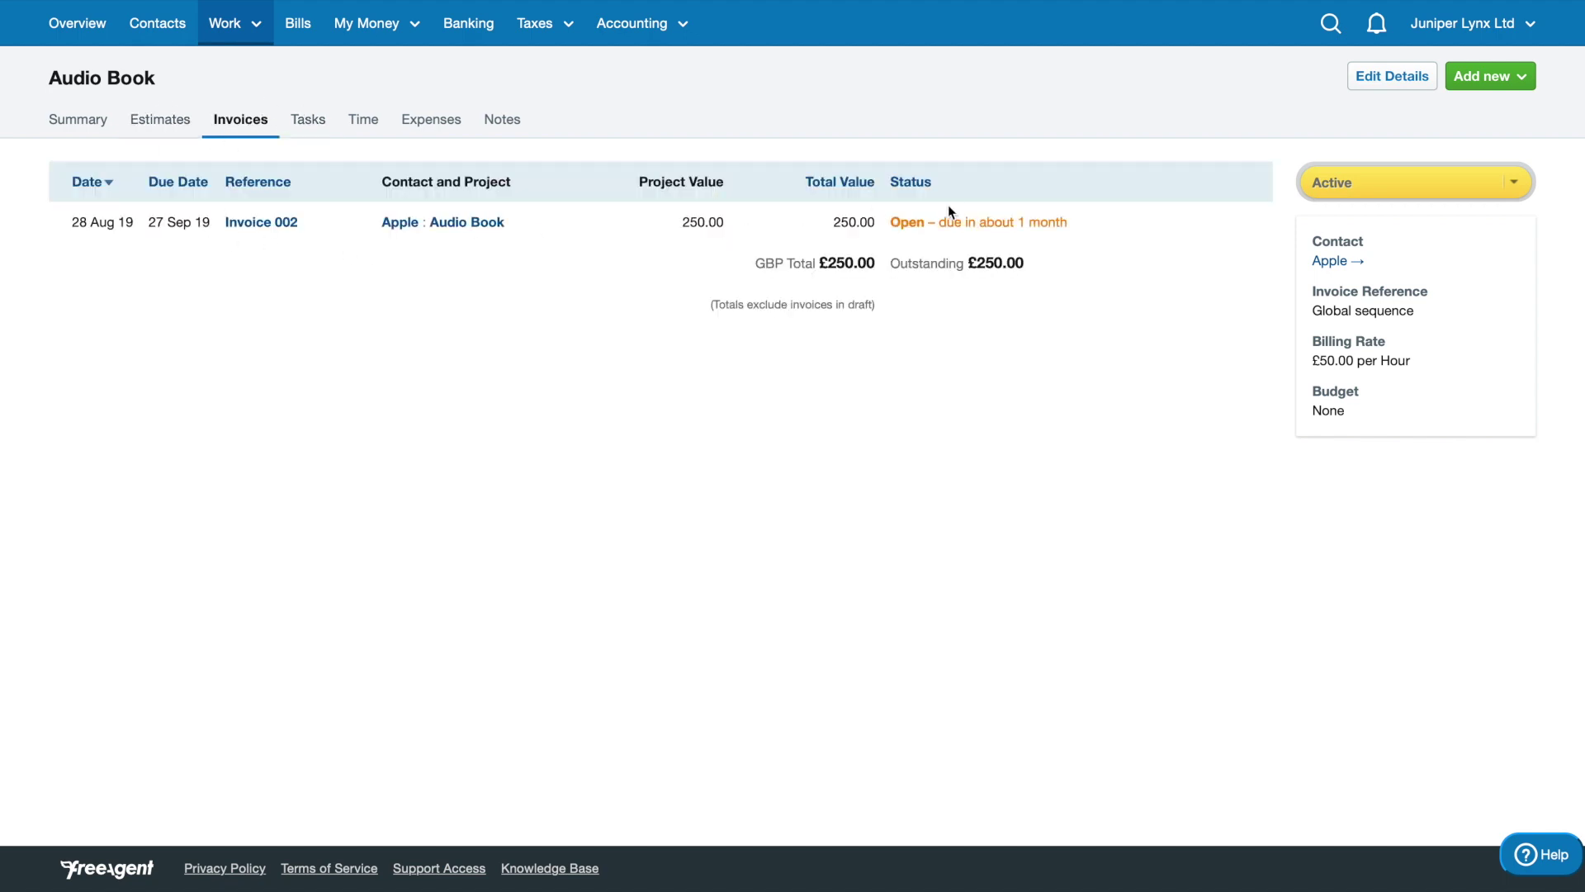
click(1504, 78)
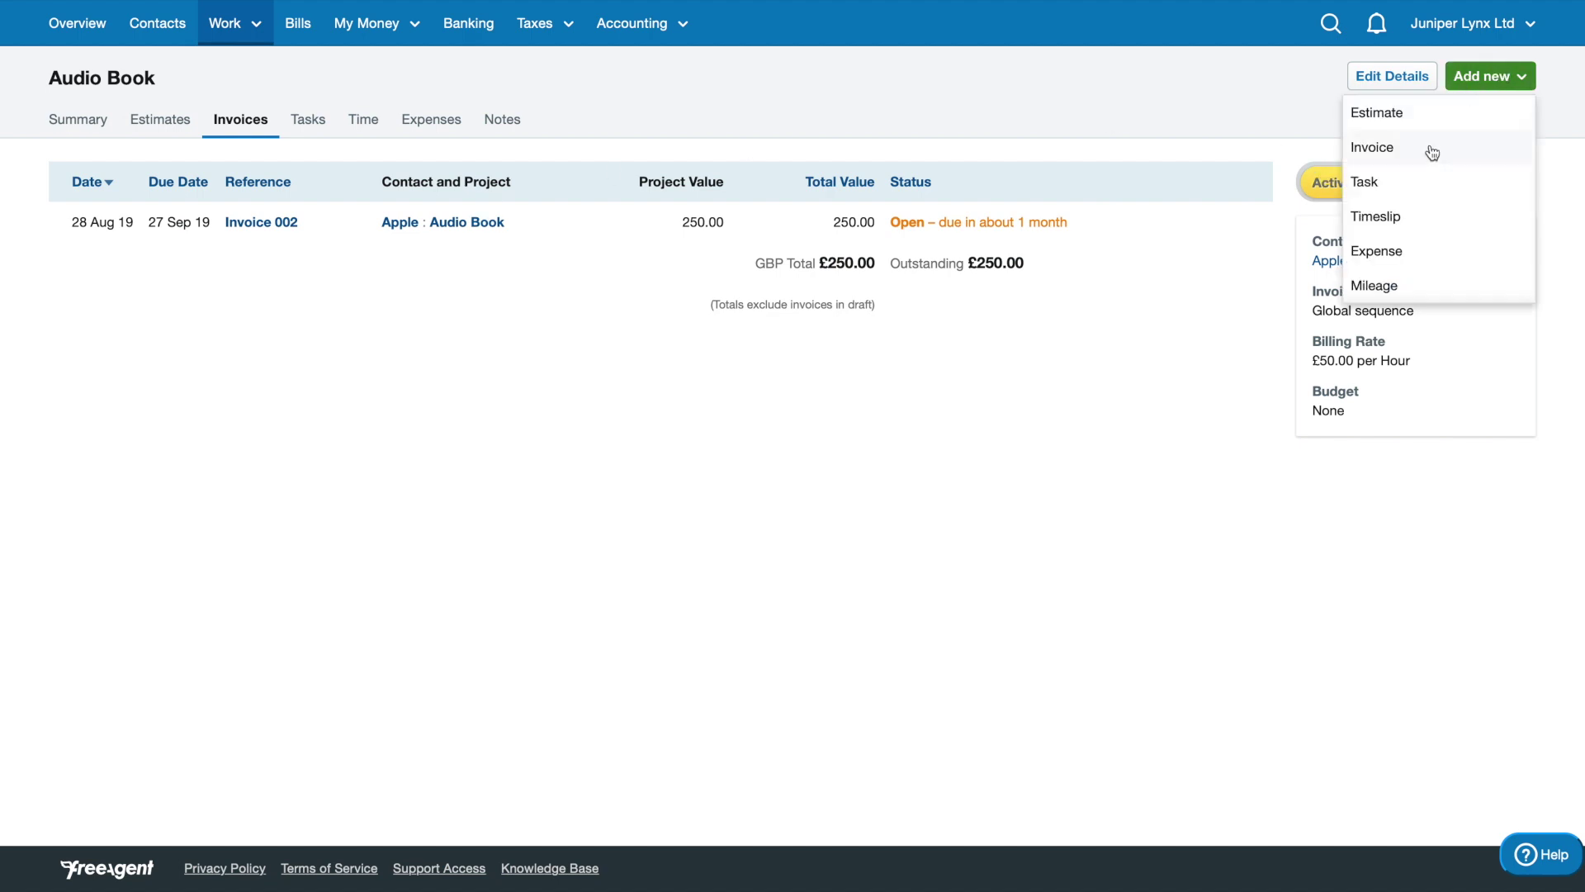
click(1123, 163)
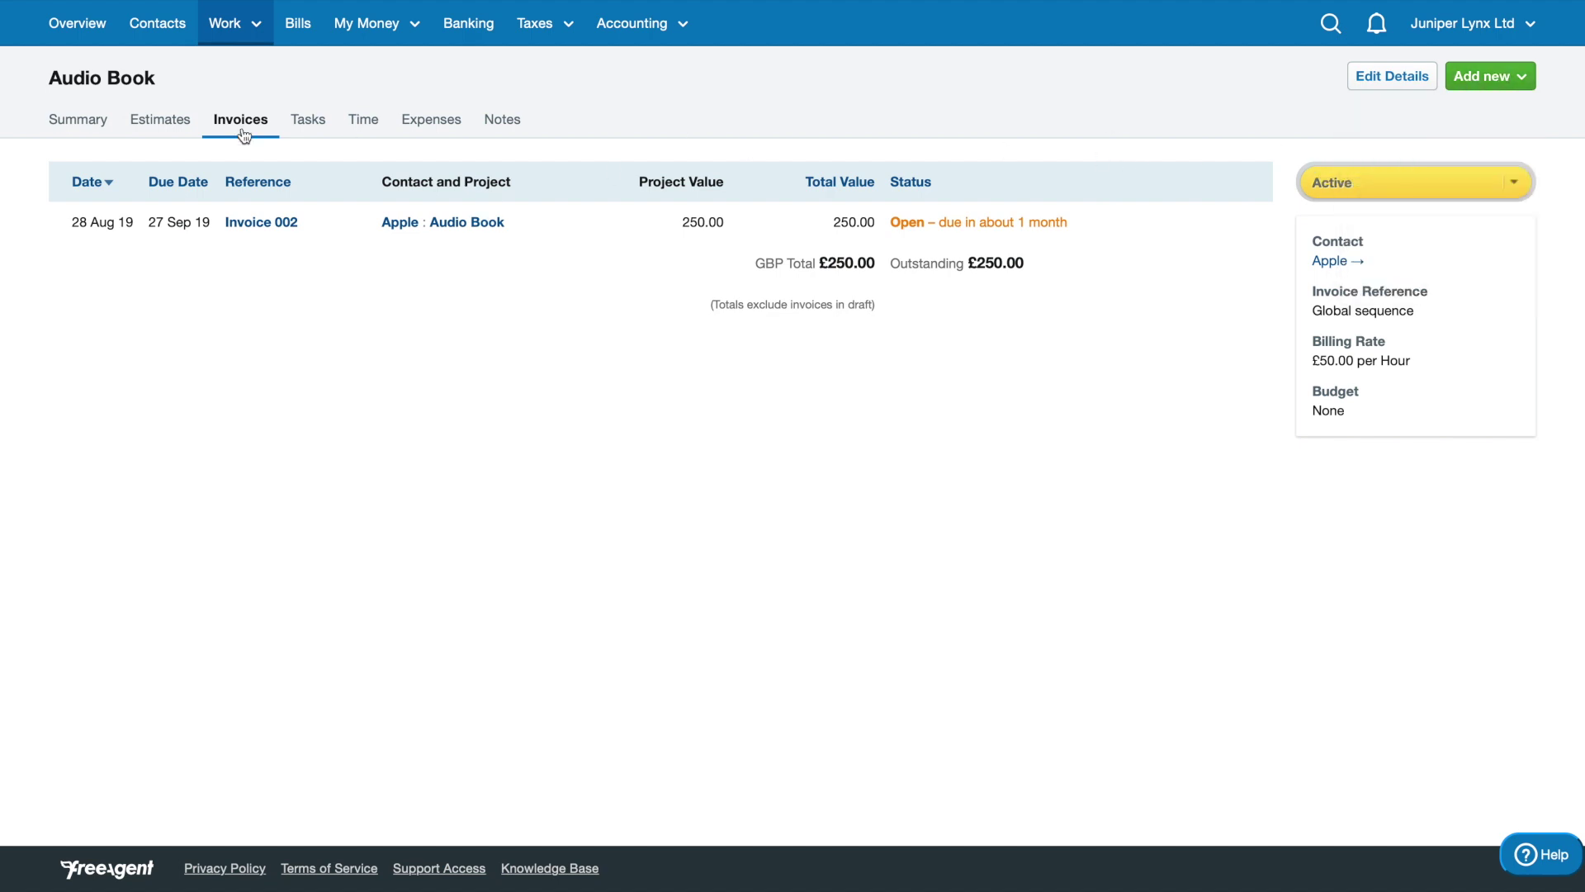
Step: Review the project's Tasks and Time pages, which have no timeslips yet
click(305, 121)
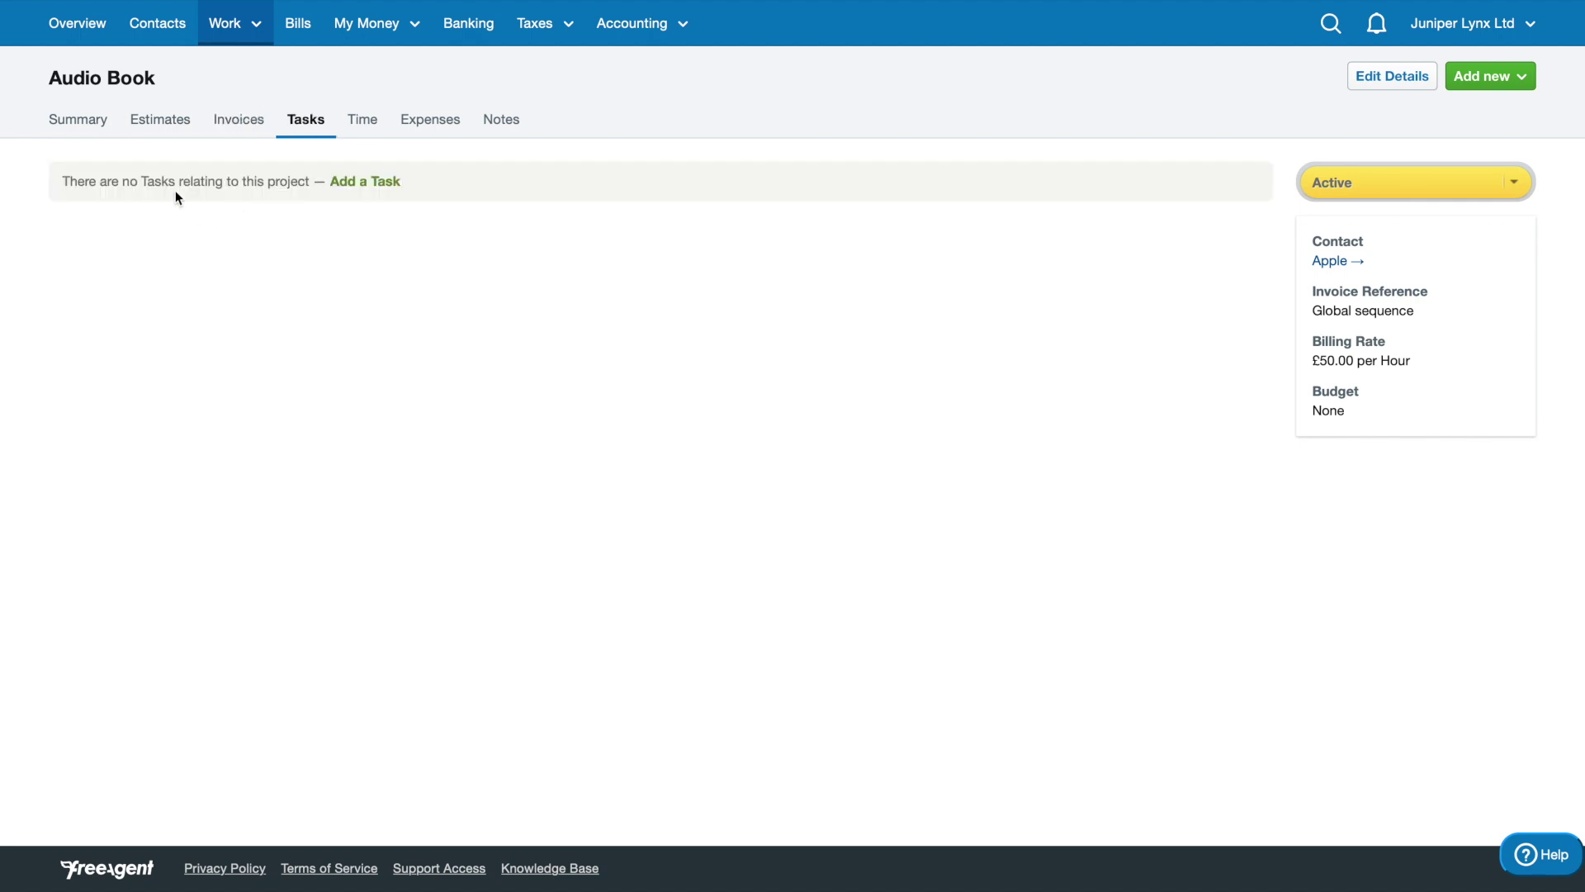
click(362, 129)
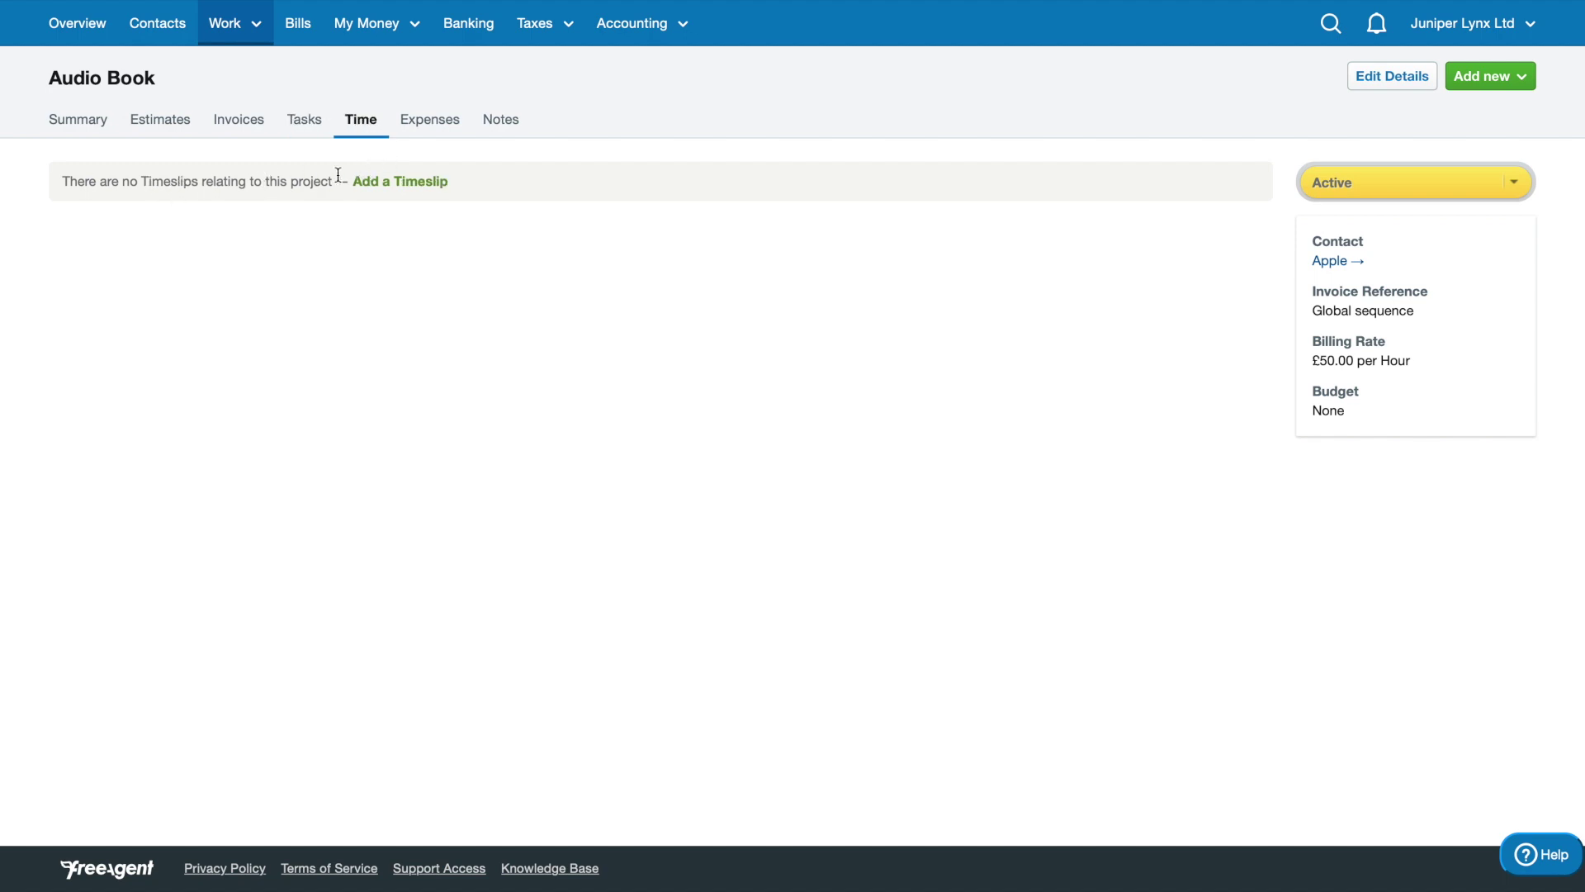
drag(339, 176, 452, 179)
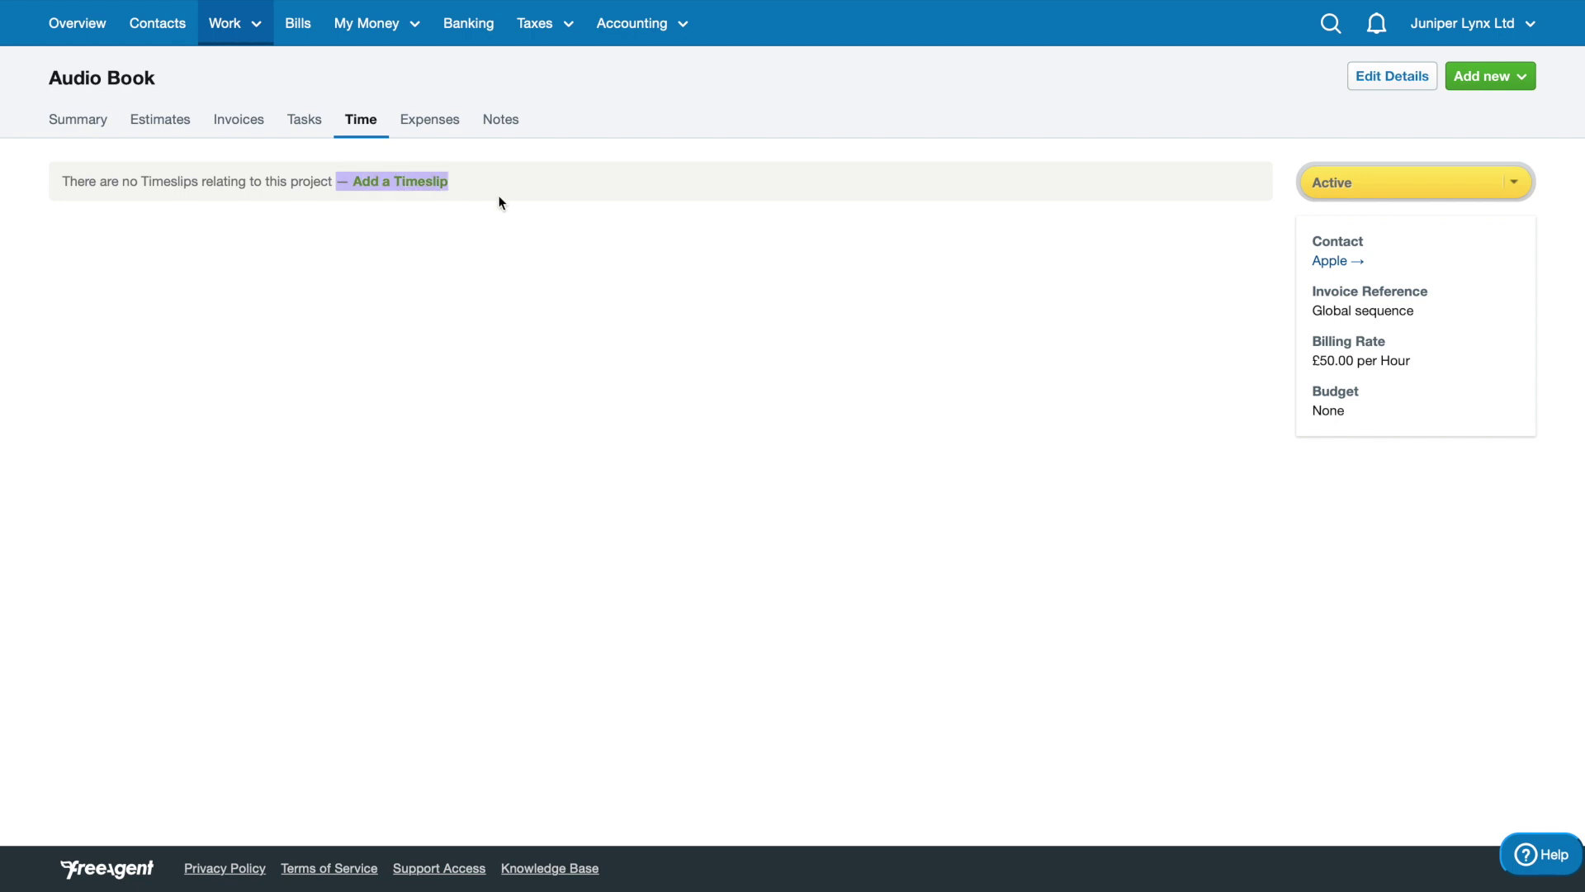
click(408, 196)
Step: Check the empty Expenses and Notes pages, then bring up the work section's page list
click(448, 123)
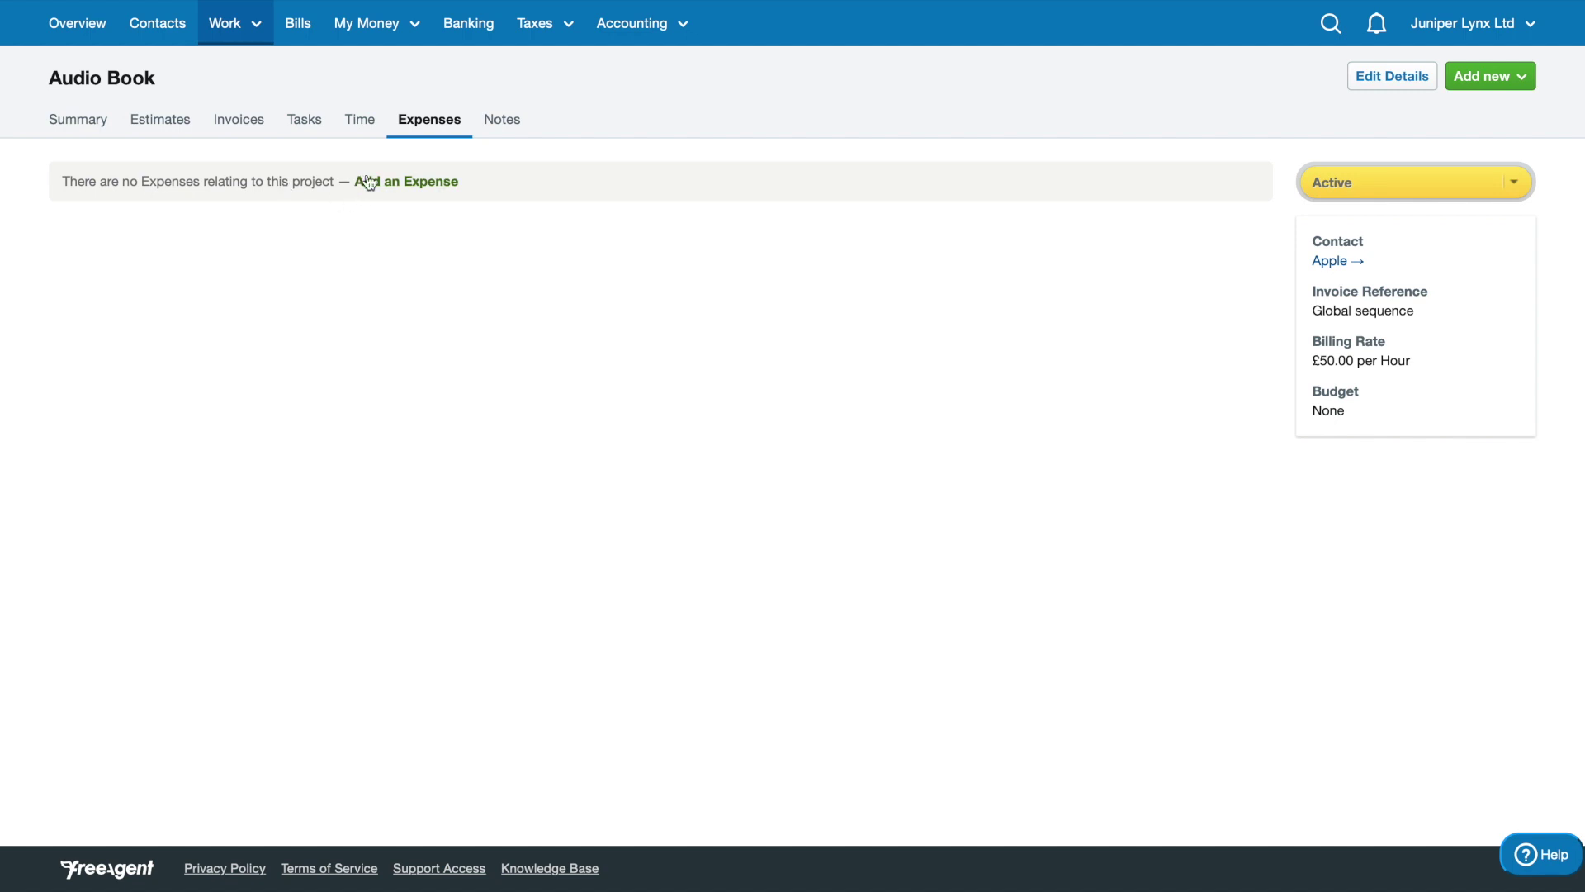
click(505, 118)
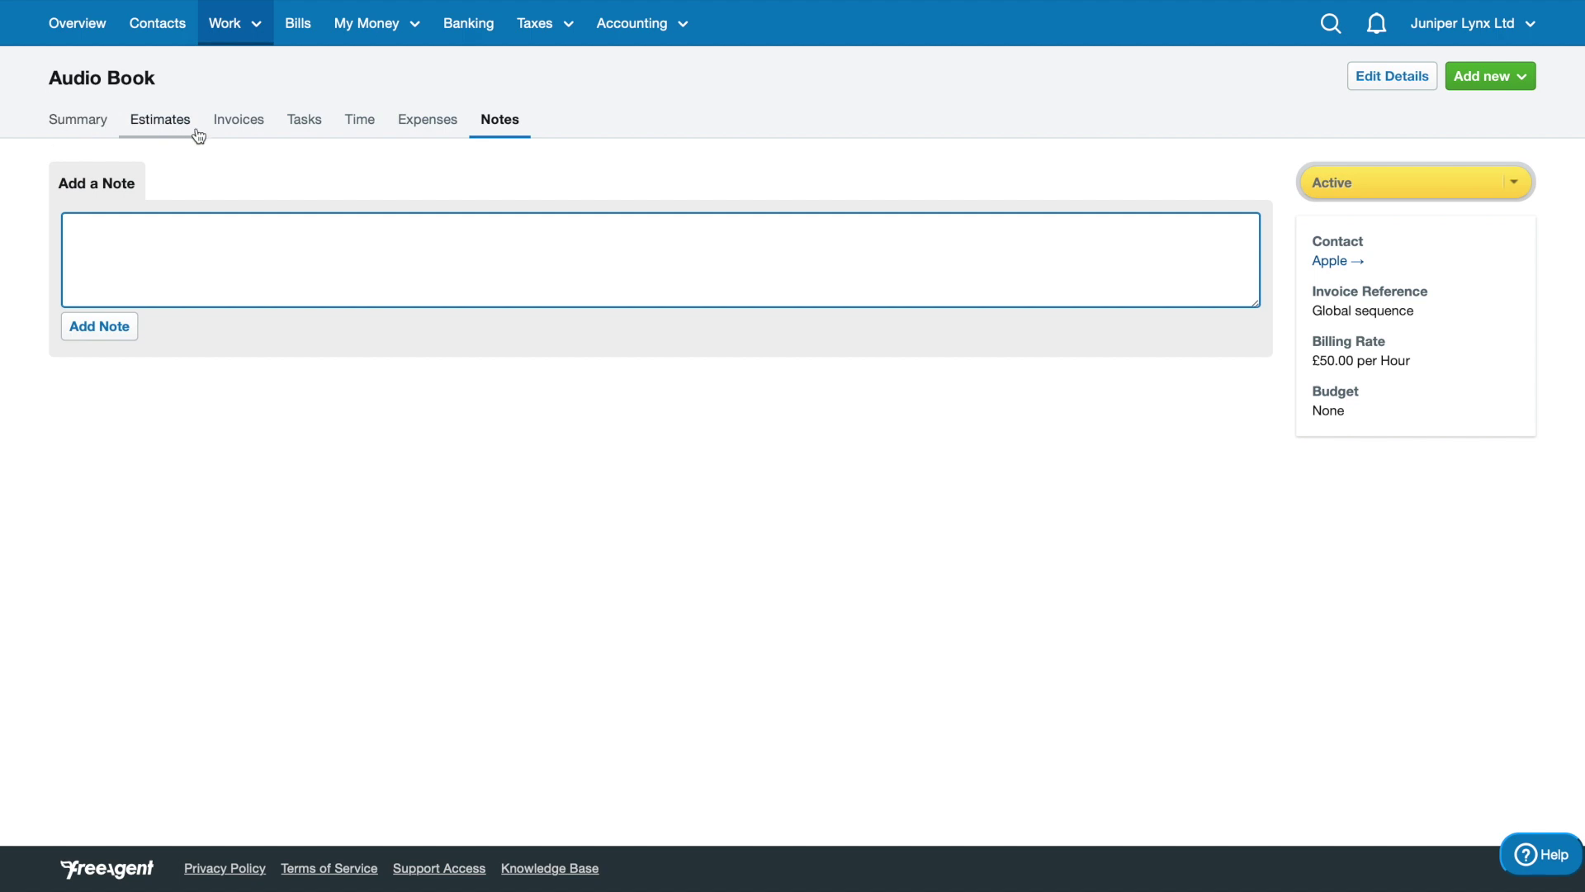
click(247, 32)
mouse_move(232, 40)
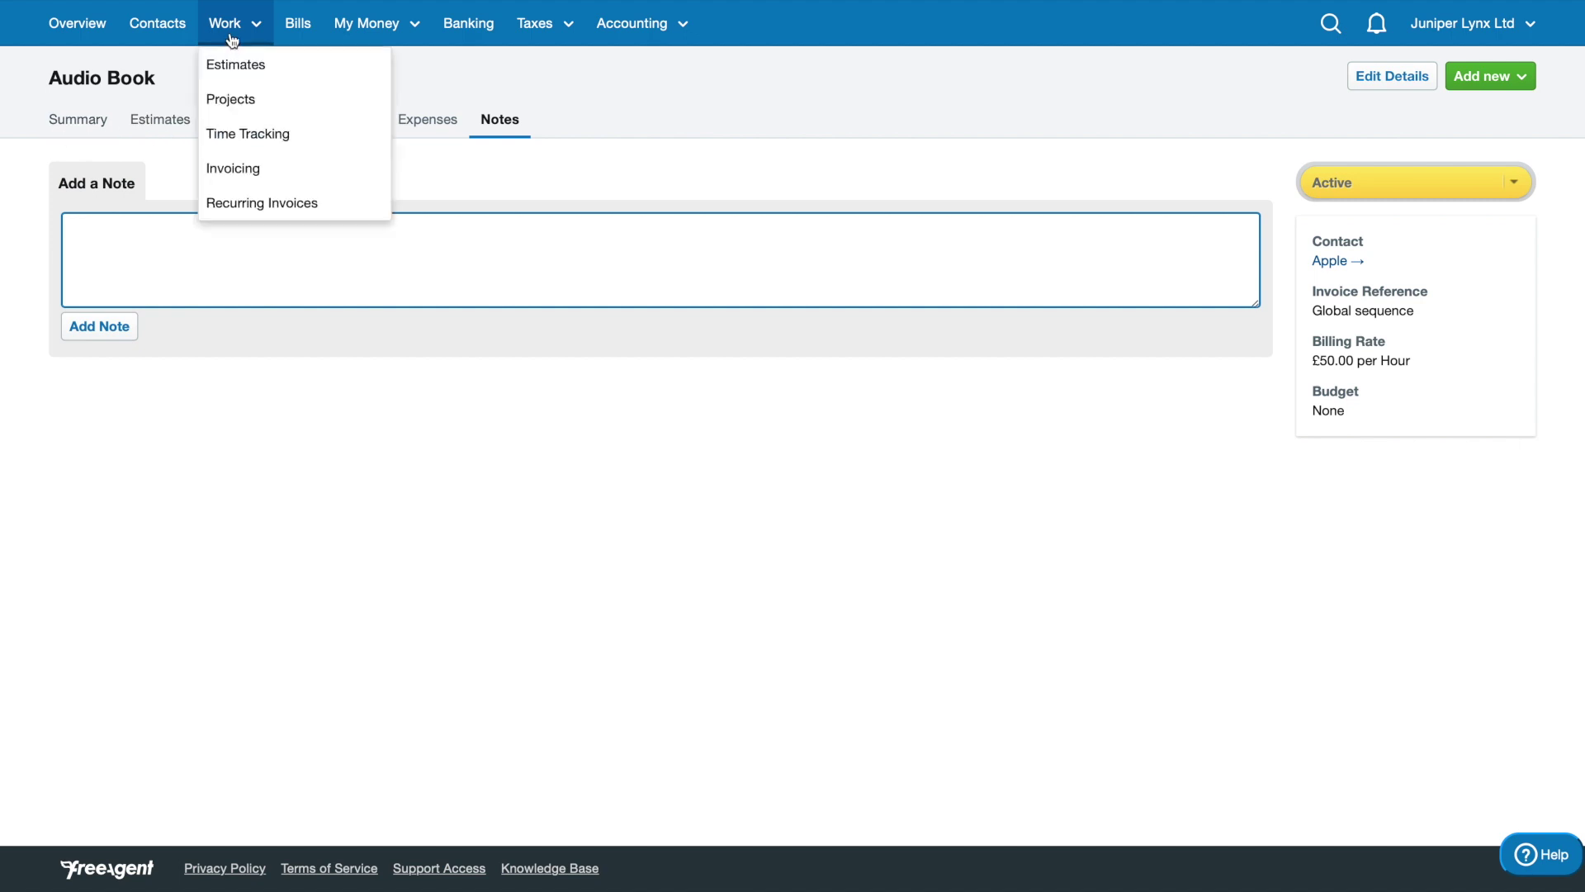